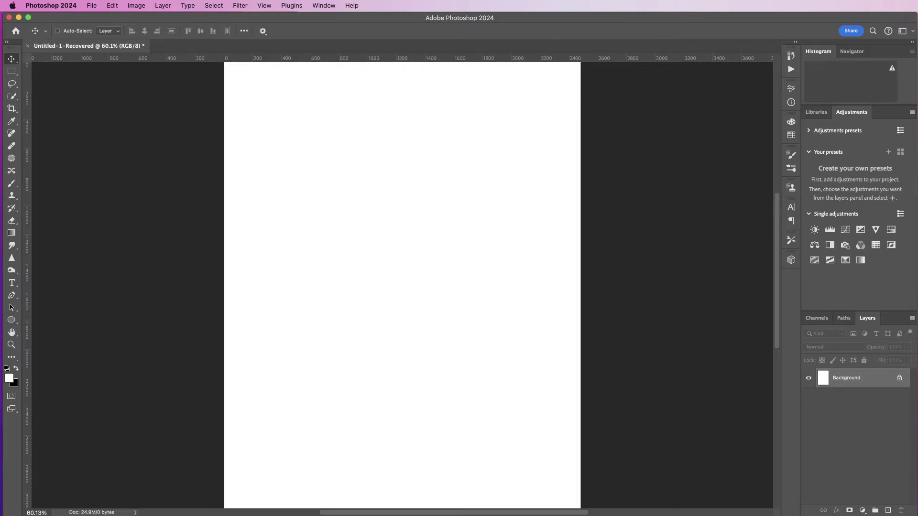
Type centred text 'Change and' / 'customise text in photoshop' near the page top.
scroll(483, 184, "down", 2)
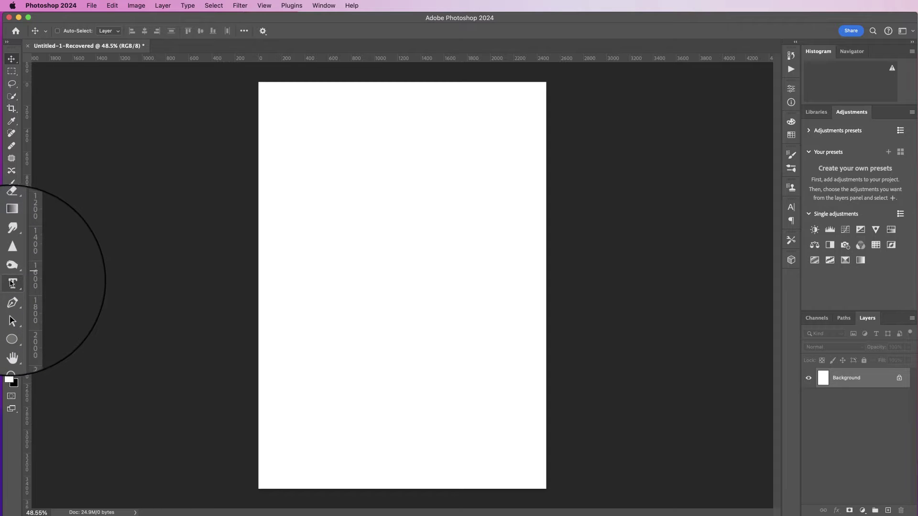
left_click(12, 284)
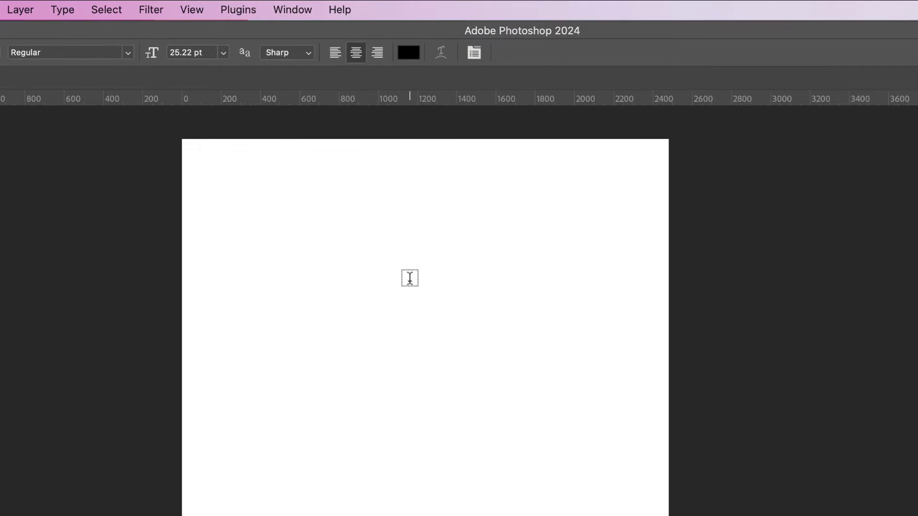
left_click(409, 278)
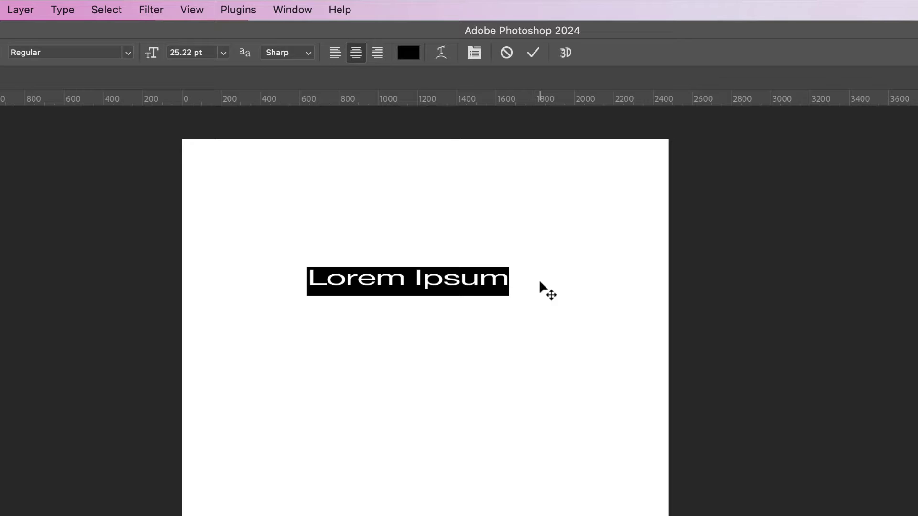
type("Change")
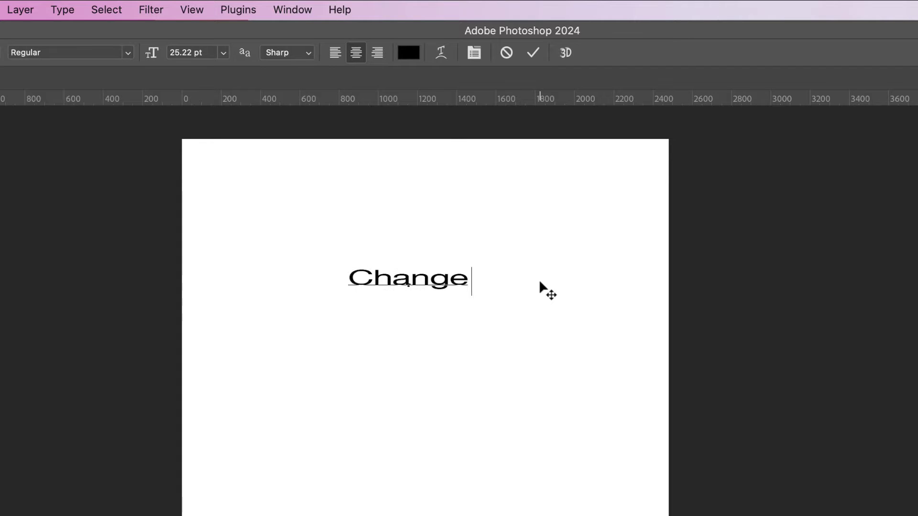
type(" and")
key("Return")
type("customise")
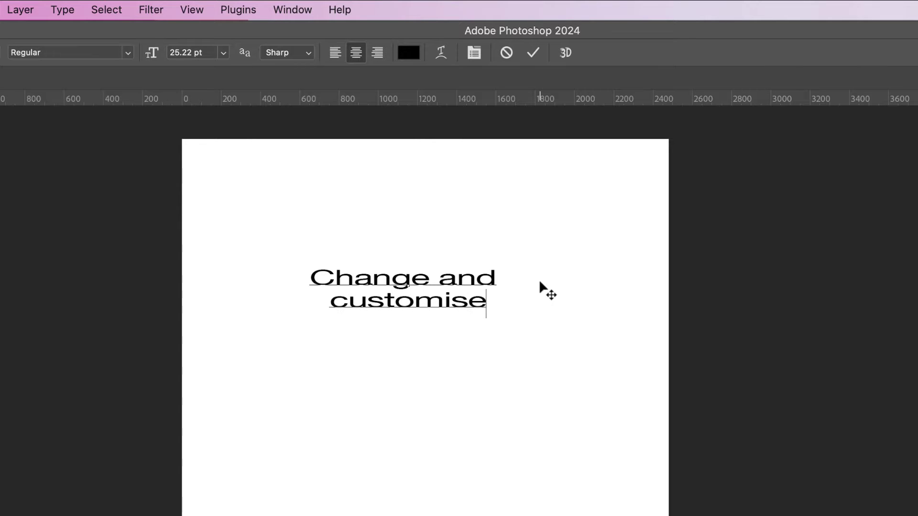
type(" text in ")
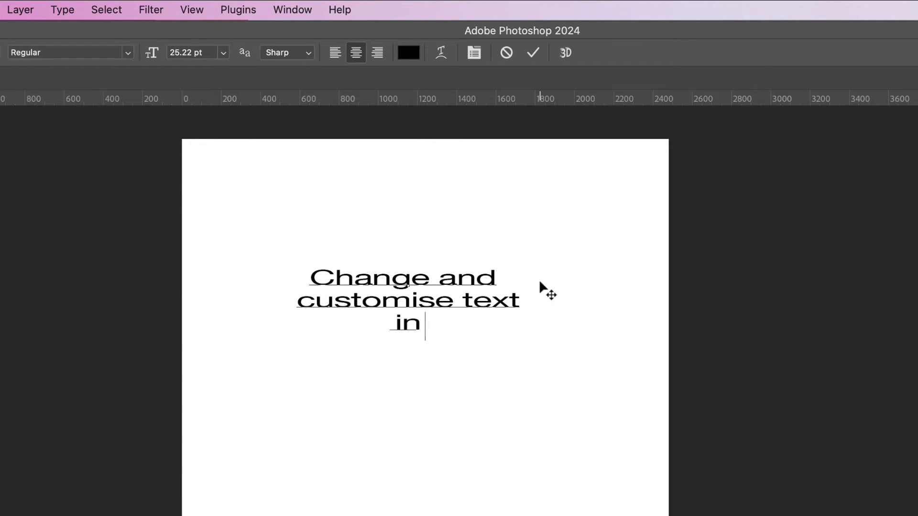
type("photoshop")
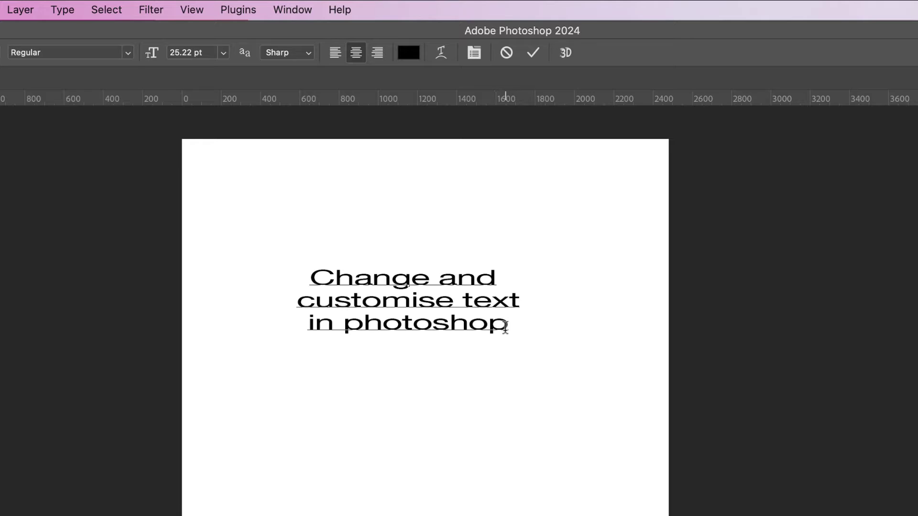
Commit the text and nudge the text block slightly to the right.
left_click(534, 53)
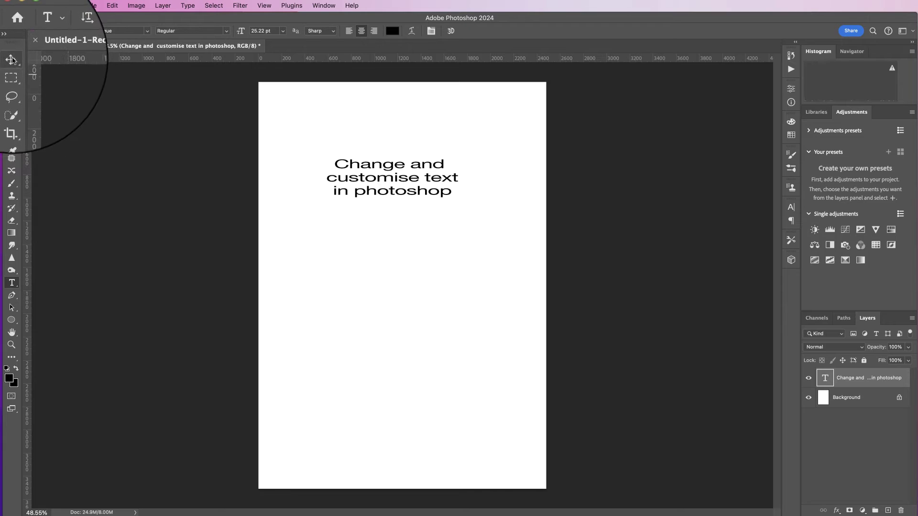
left_click(12, 59)
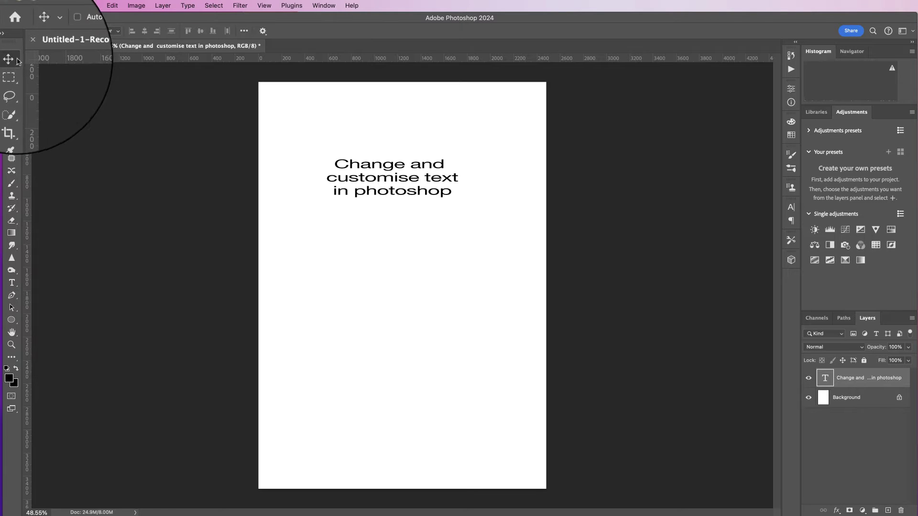
left_click_drag(412, 180, 430, 168)
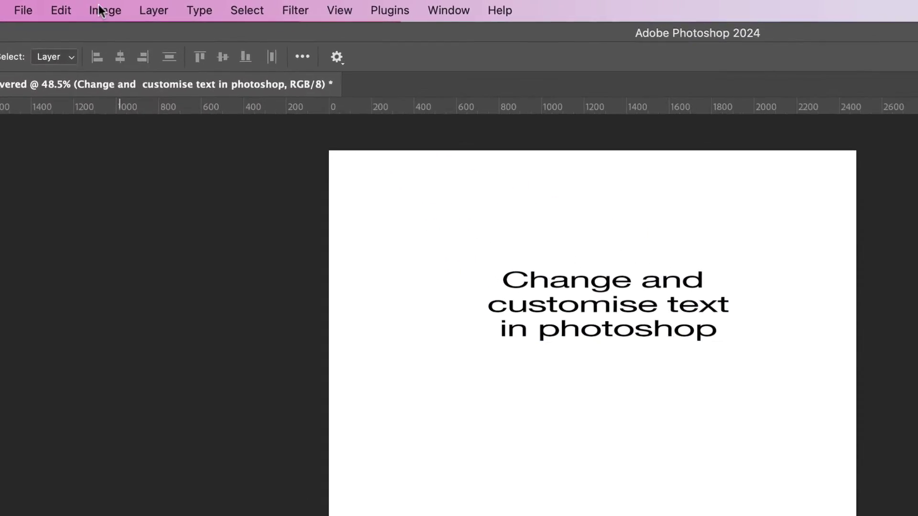
Scale the text layer to about twice its original height and apply it.
left_click(112, 5)
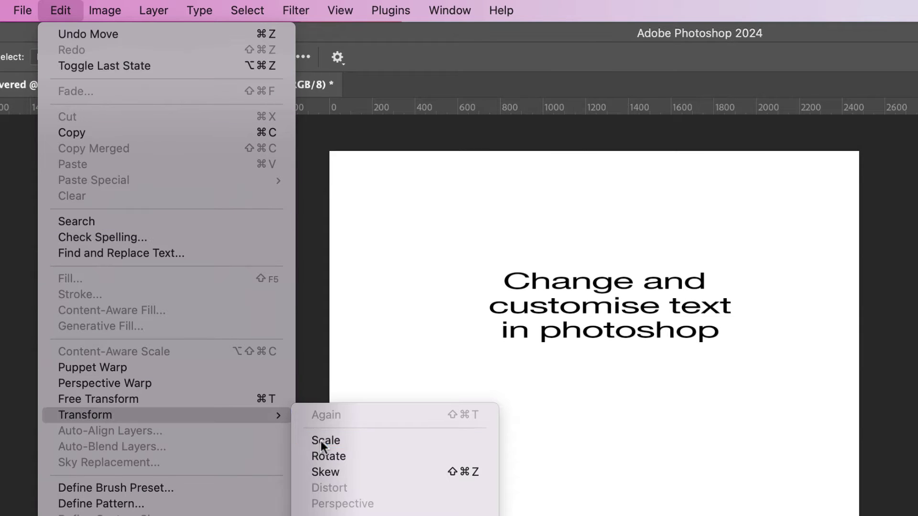
left_click(321, 439)
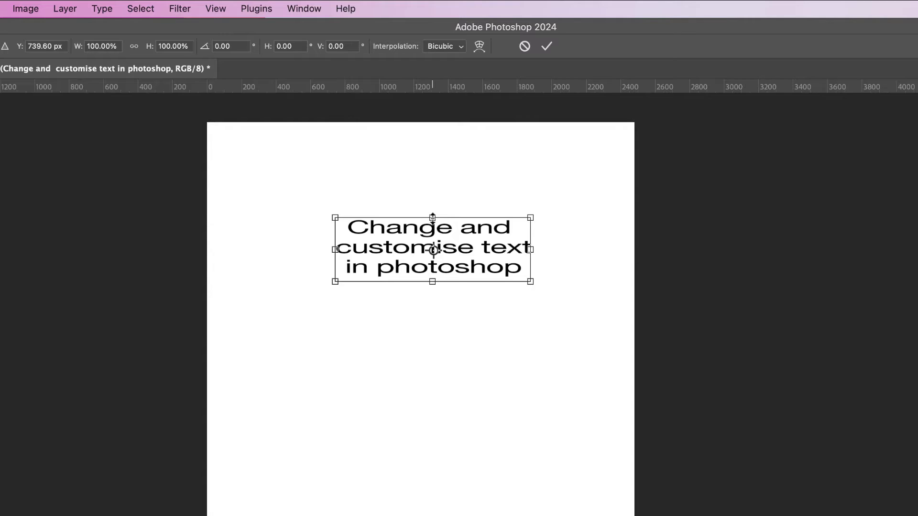
left_click_drag(432, 216, 437, 188)
left_click_drag(533, 234, 506, 238)
mouse_move(421, 282)
left_mouse_down()
mouse_move(416, 365)
mouse_move(415, 279)
left_mouse_up()
left_click_drag(333, 293, 342, 314)
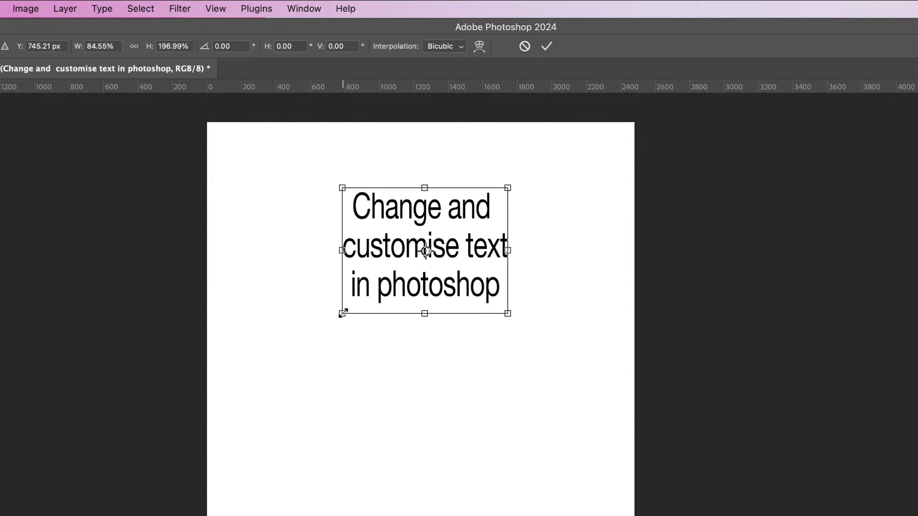
left_click_drag(342, 314, 281, 327)
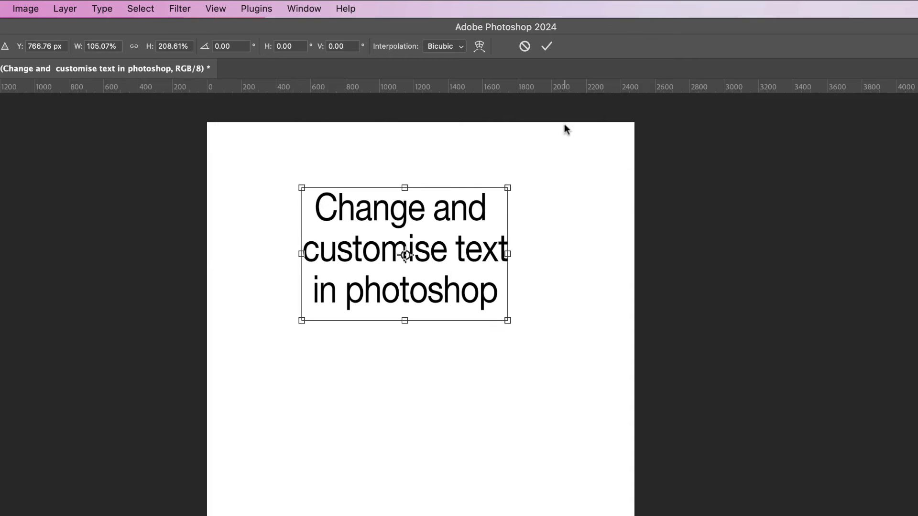
left_click(547, 48)
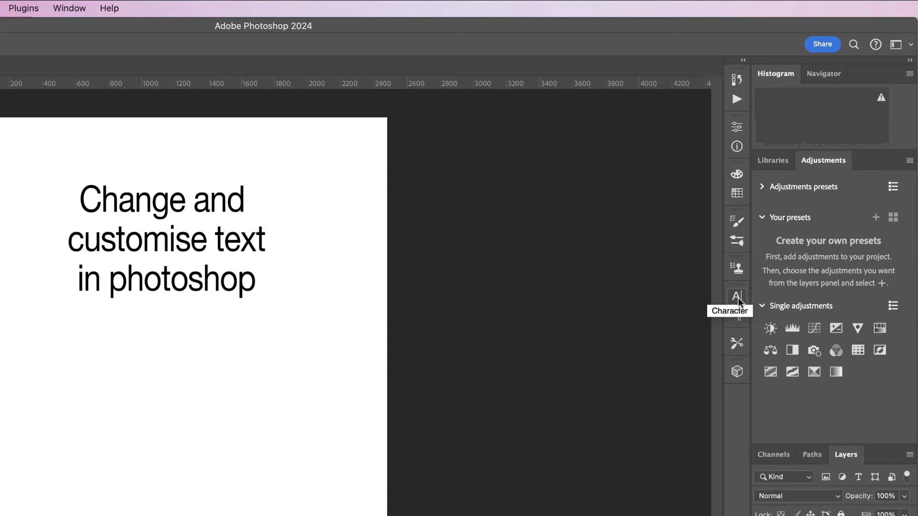
Show the Character panel and set the font to Avenir Next Condensed after trying Impact.
left_click(70, 10)
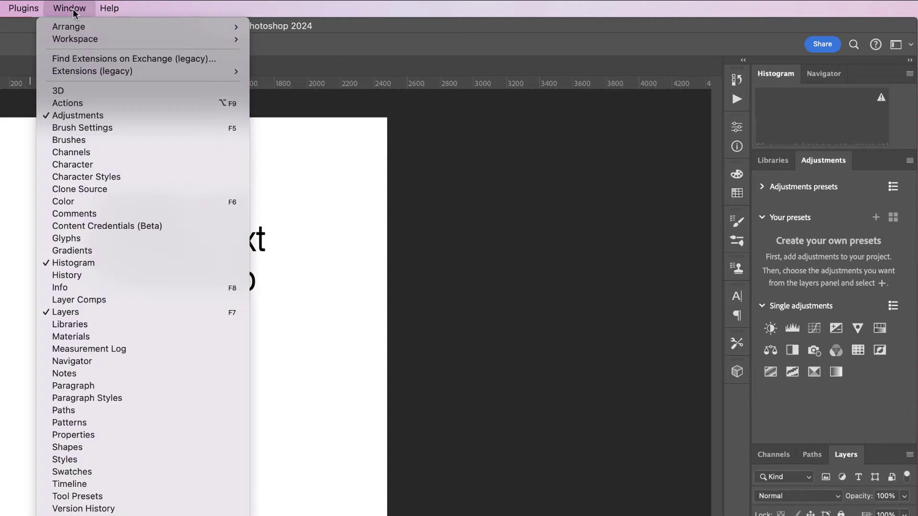
left_click(72, 165)
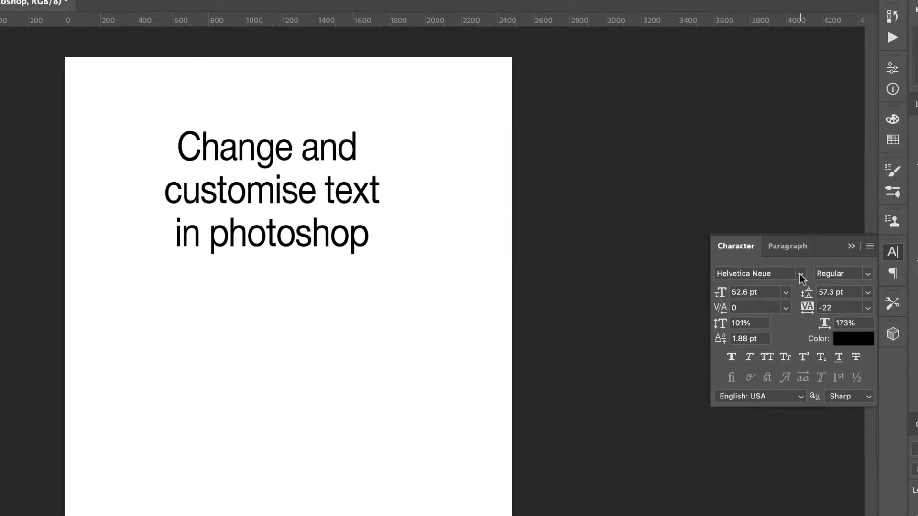
left_click(811, 287)
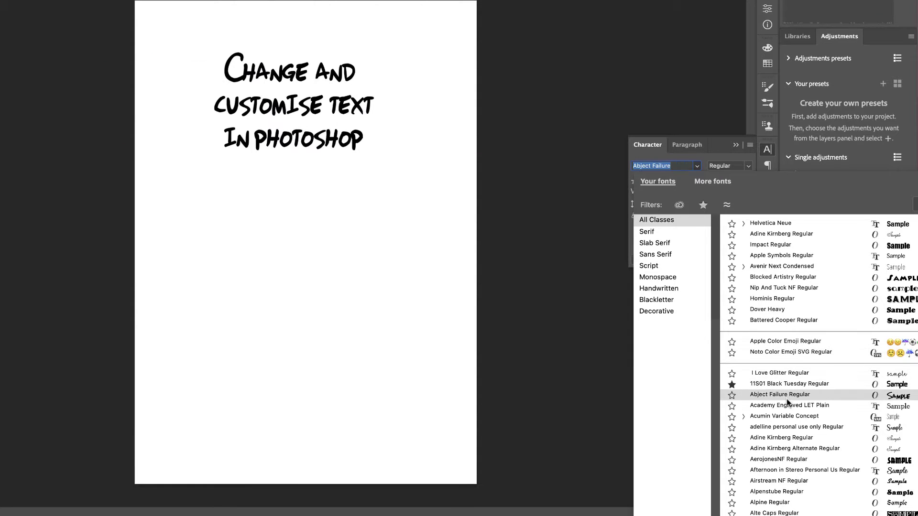
left_click(749, 165)
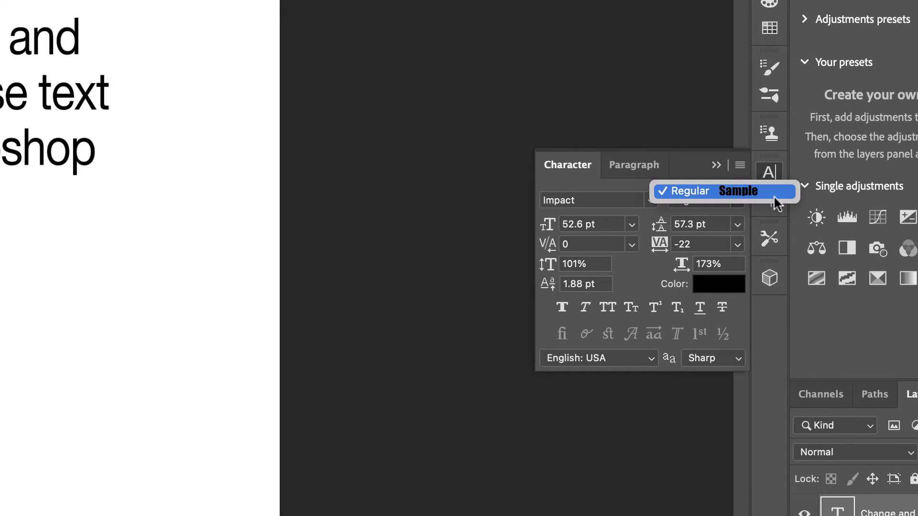
left_click(622, 205)
left_click(650, 200)
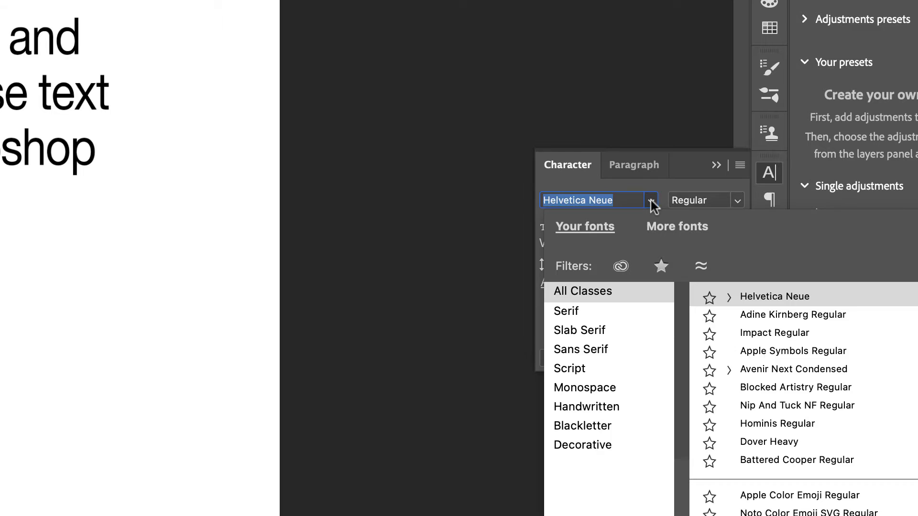
left_click(765, 368)
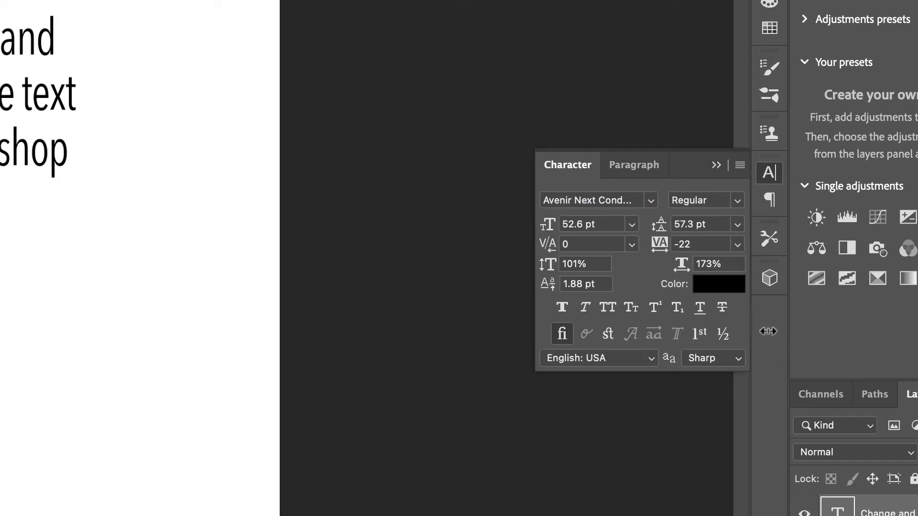
left_click(737, 201)
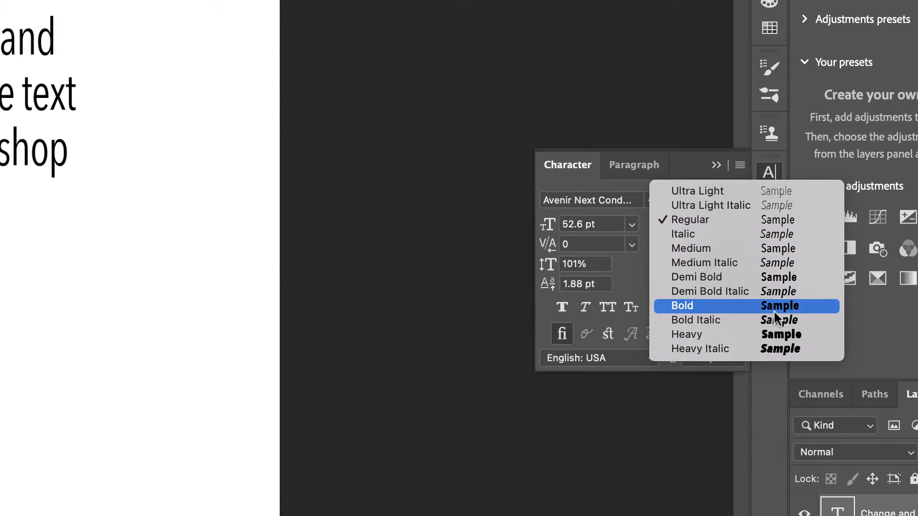
Keep the Regular style and set the heading font size to 66 pt.
left_click(545, 232)
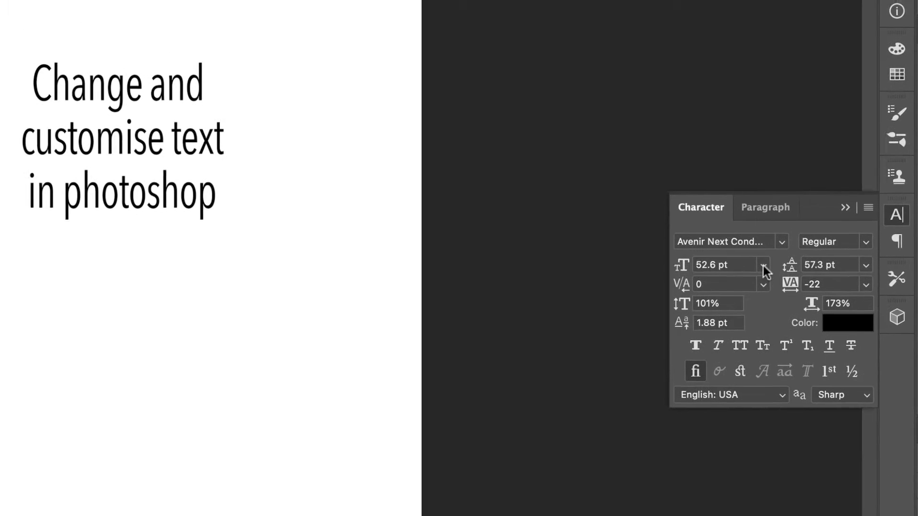
left_click(764, 266)
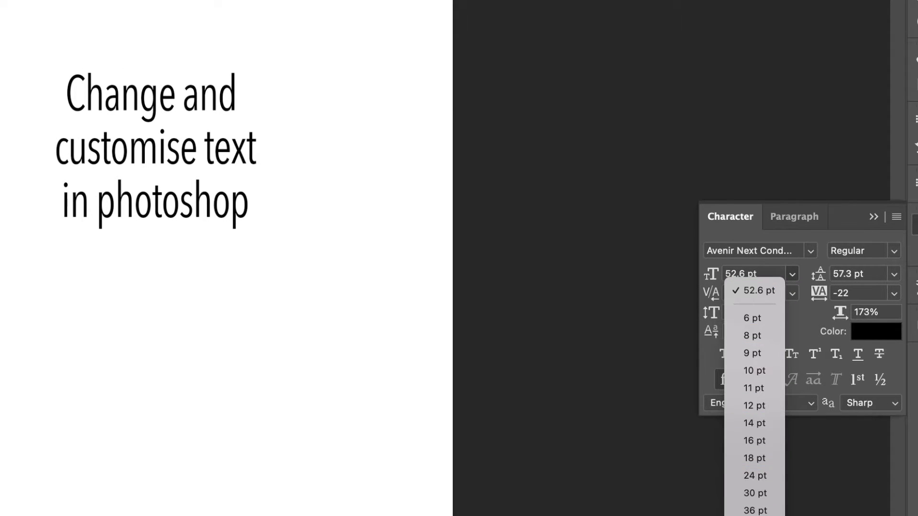
left_click(709, 274)
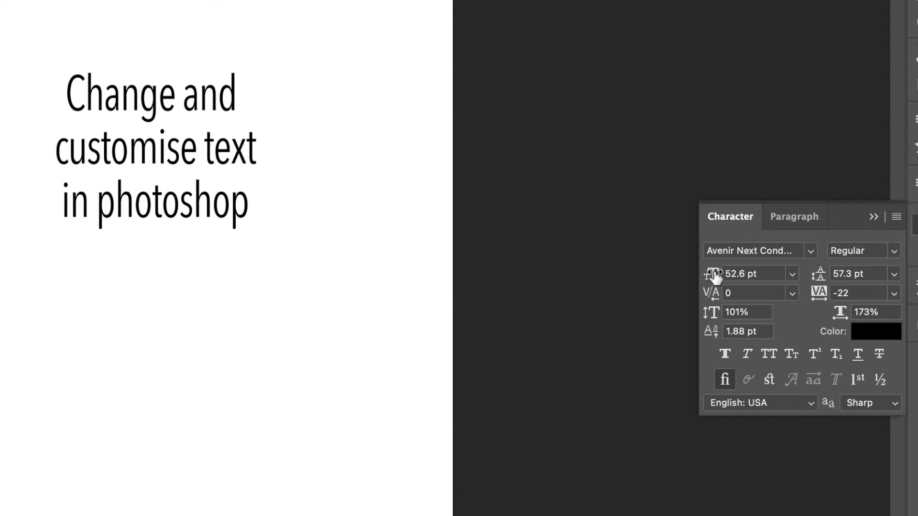
left_click_drag(712, 280, 710, 272)
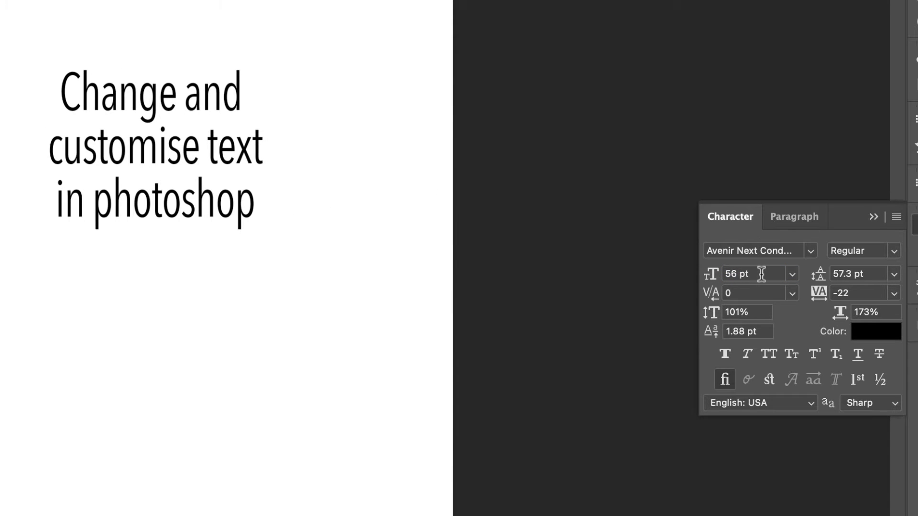
left_click_drag(759, 274, 732, 273)
key("Up")
key("Up")
key("Up")
key("Up")
key("Up")
key("Up")
key("Up")
key("Up")
key("Up")
key("Up")
key("Up")
key("Up")
key("Up")
key("Up")
key("Down")
key("Down")
key("Down")
key("Down")
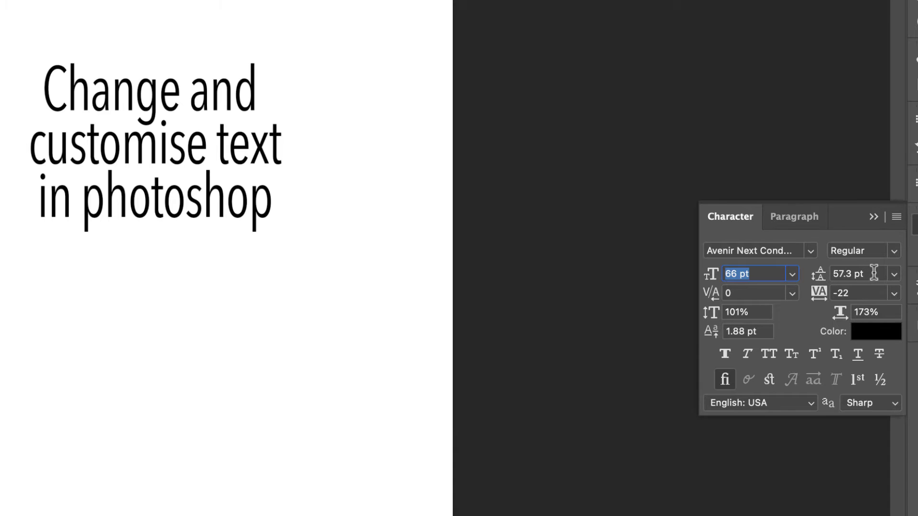
Set the text leading to 58 pt.
left_click(894, 275)
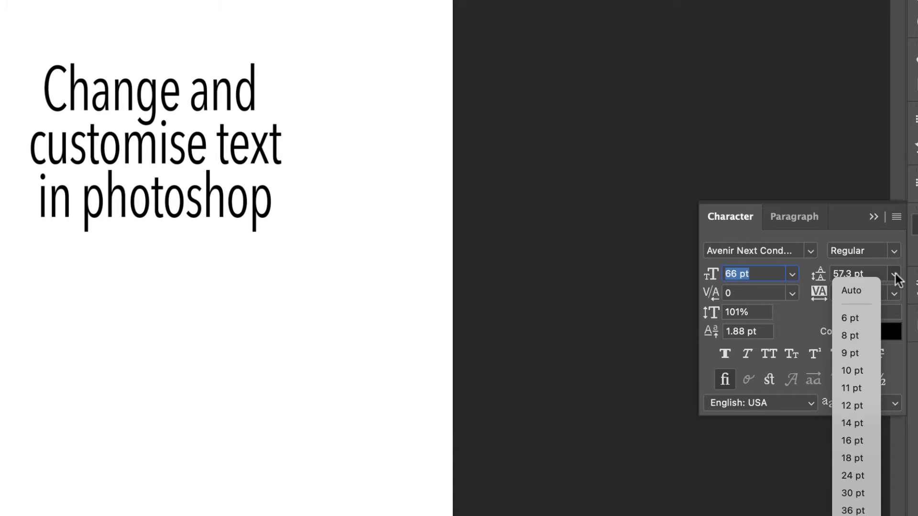
left_click(895, 276)
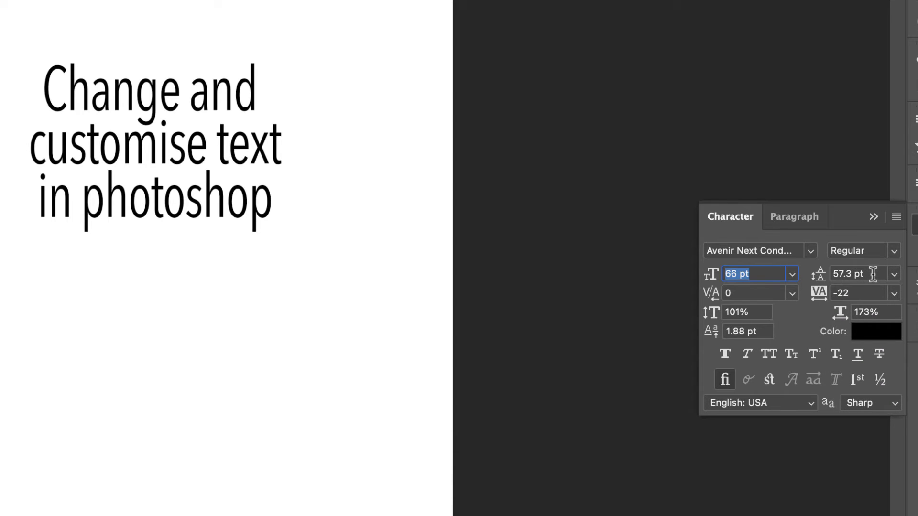
left_click_drag(873, 274, 832, 274)
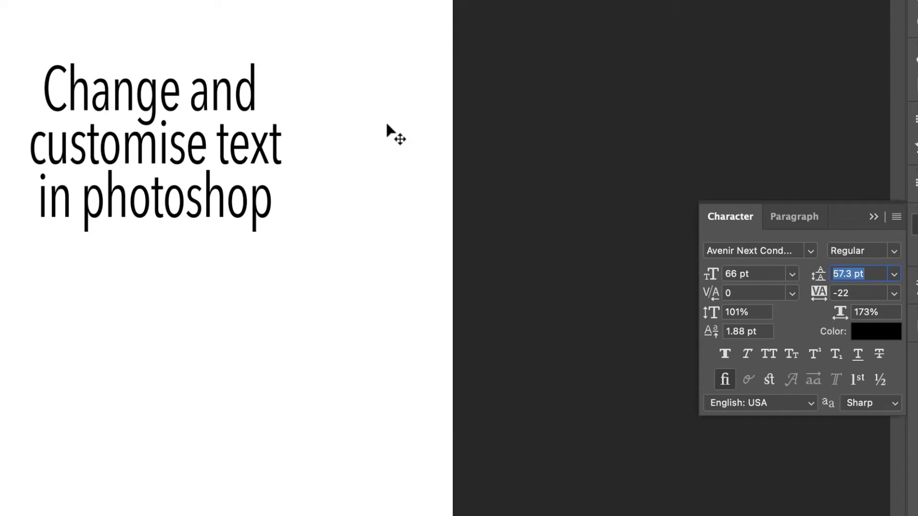
key("Up")
key("Up")
key("Up")
key("Up")
key("Up")
key("Up")
key("Up")
key("Up")
key("Up")
key("Up")
key("Up")
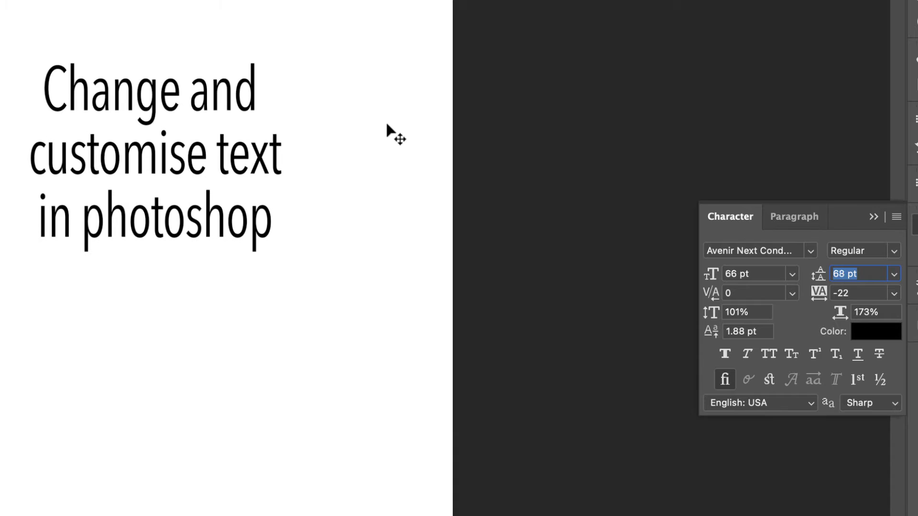
key("Up")
key("Up")
key("Up")
key("Up")
key("Up")
key("Up")
key("Up")
key("Up")
key("Up")
key("Up")
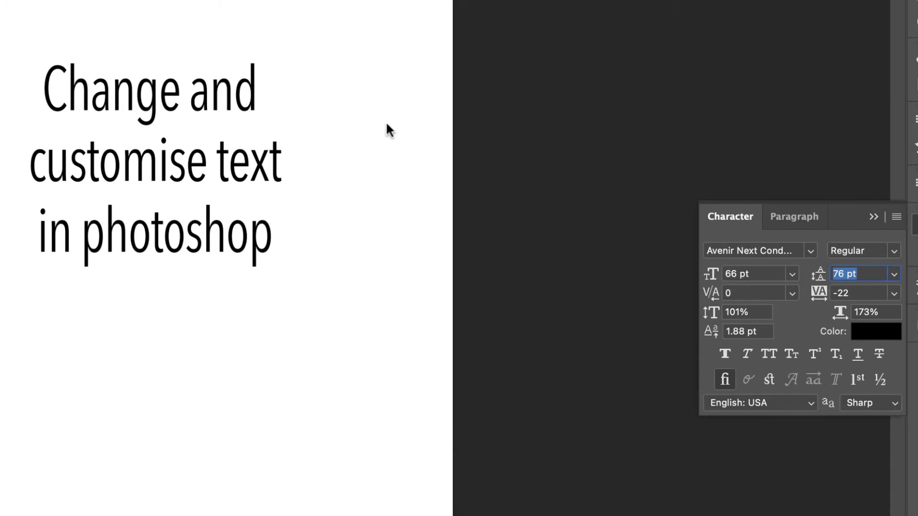
key("Down")
key("Down")
key("Down")
key("Down")
key("Down")
key("Down")
key("Down")
key("Down")
key("Down")
key("Down")
key("Down")
key("Down")
key("Down")
key("Down")
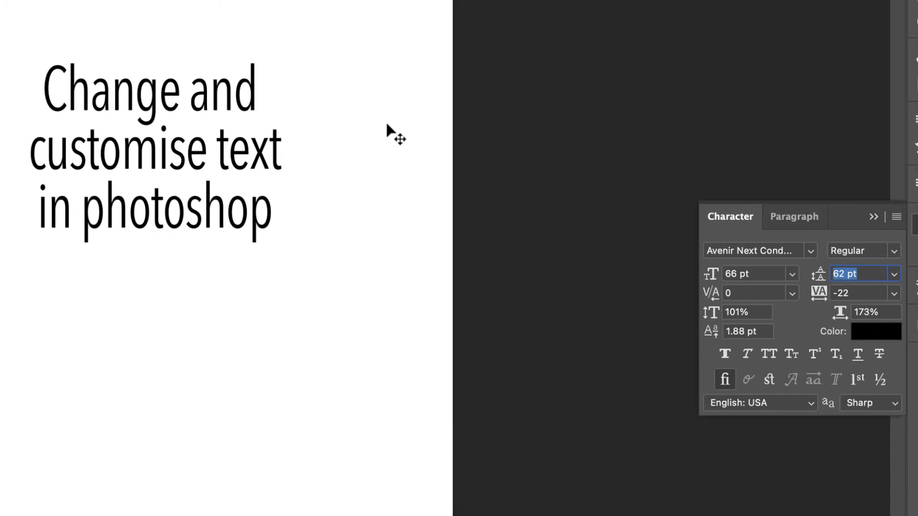
key("Down")
key("Down")
key("Down")
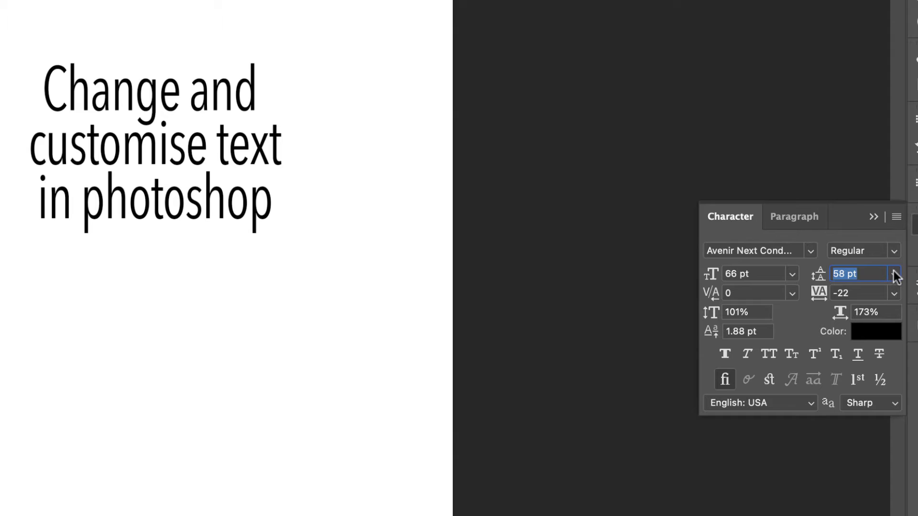
Set tracking to 38, vertical scale to 109% and horizontal scale to 189%.
left_click(852, 293)
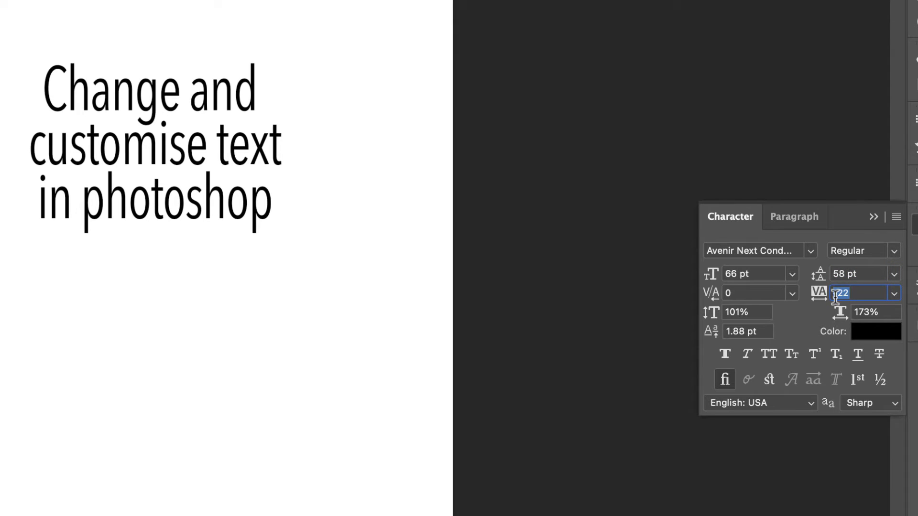
key("Up")
key("Up")
key("Up")
key("Up")
key("Up")
key("Up")
key("Up")
key("Up")
key("Up")
key("Up")
key("Up")
key("Up")
key("Up")
key("Up")
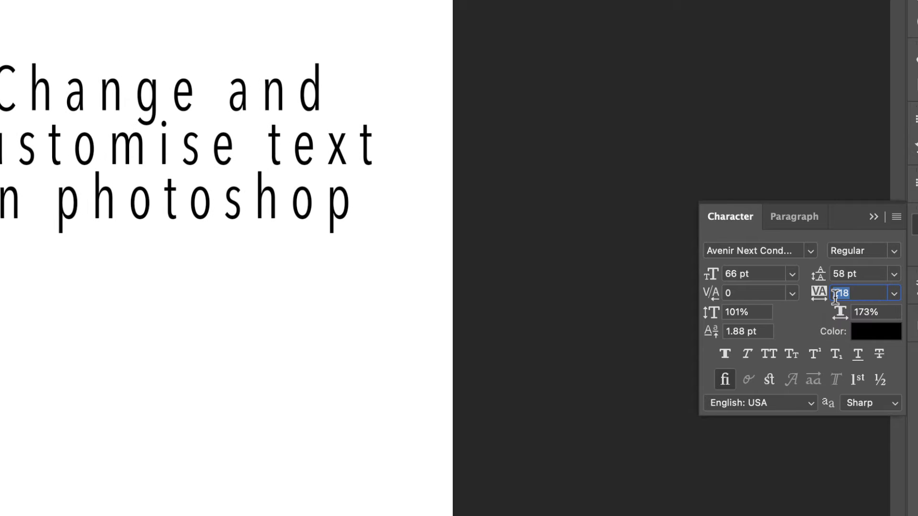
key("Down")
key("Down")
key("Down")
key("Down")
key("Down")
key("Down")
key("Down")
key("Down")
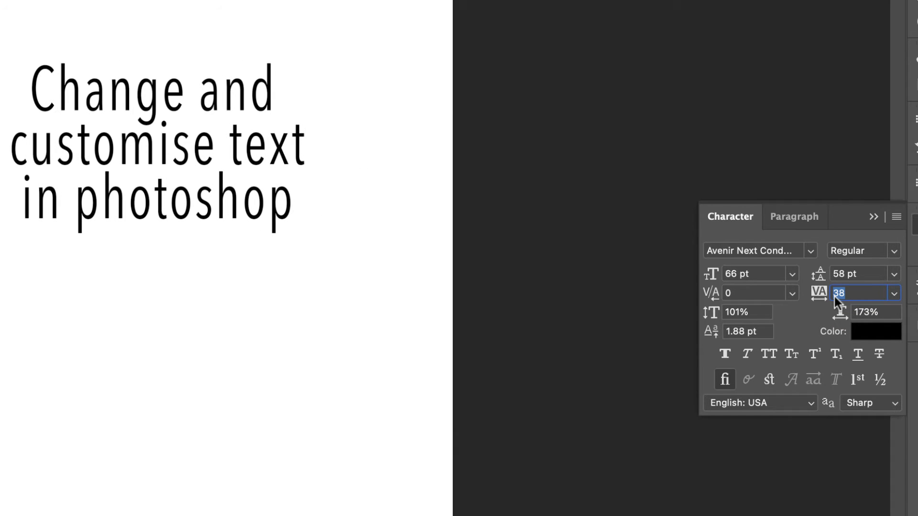
left_click(756, 309)
key("Up")
key("Up")
key("Up")
key("Up")
key("Up")
key("Up")
key("Up")
key("Up")
key("Up")
key("Up")
key("Up")
key("Up")
key("Up")
key("Up")
key("Up")
key("Up")
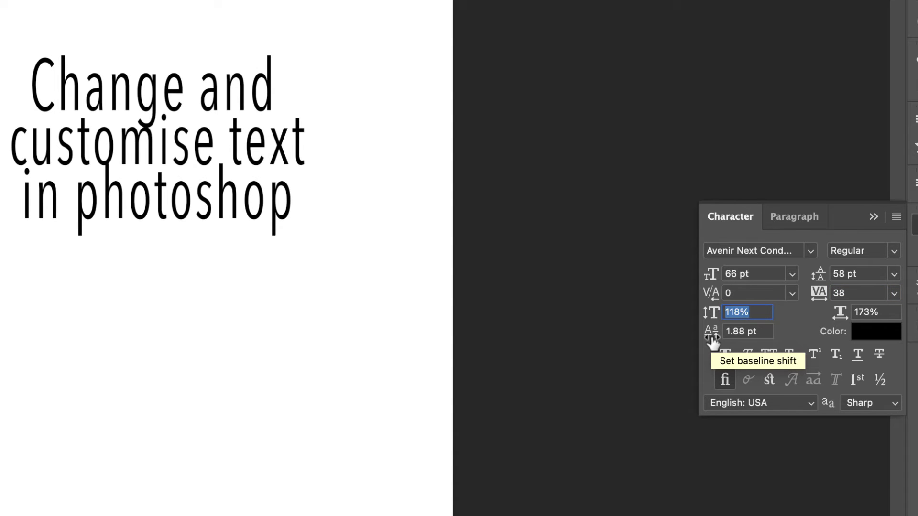
key("Down")
key("Down")
key("Down")
key("Down")
key("Down")
key("Down")
key("Down")
key("Down")
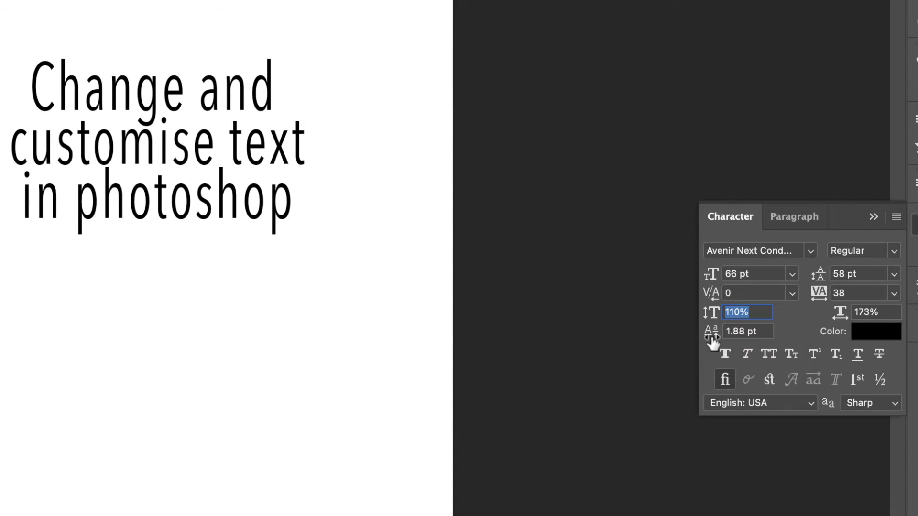
left_click(887, 313)
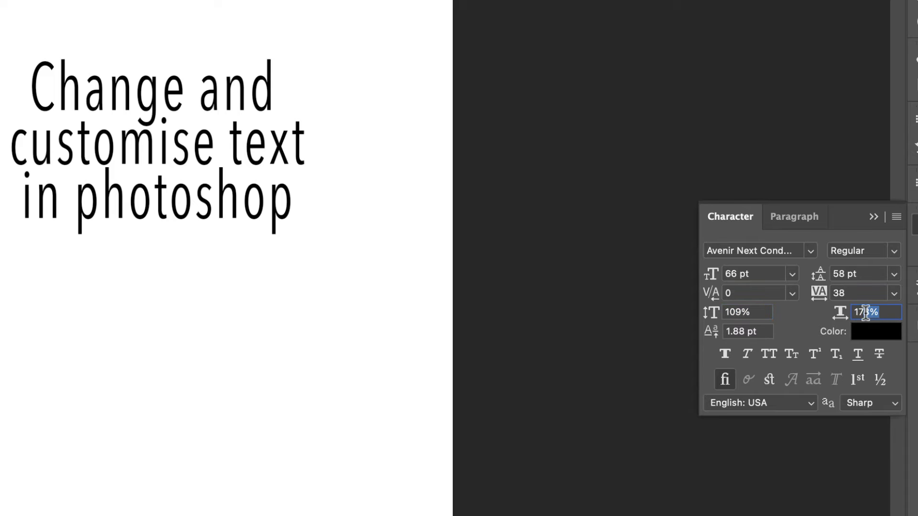
key("Up")
key("Up")
key("Up")
key("Up")
key("Up")
key("Up")
key("Up")
key("Up")
key("Up")
key("Up")
key("Up")
key("Up")
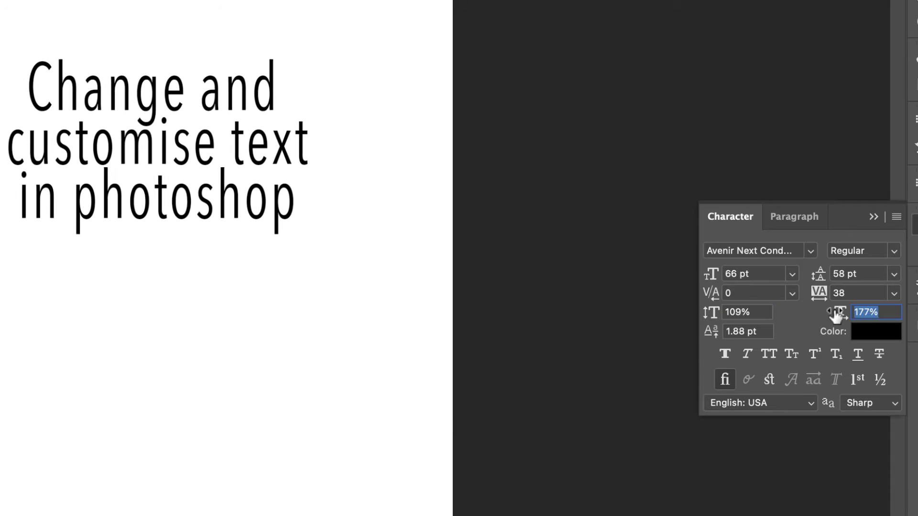
key("Up")
key("Up")
key("Up")
key("Up")
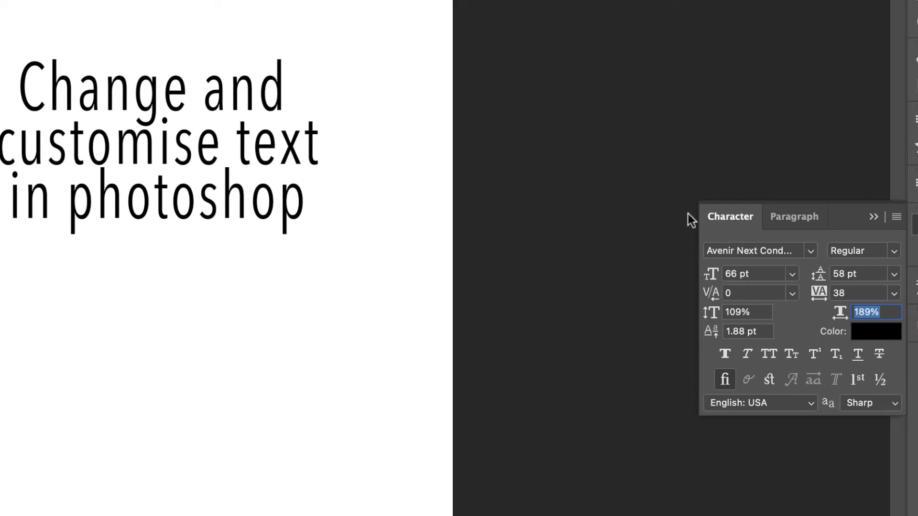
left_click(879, 339)
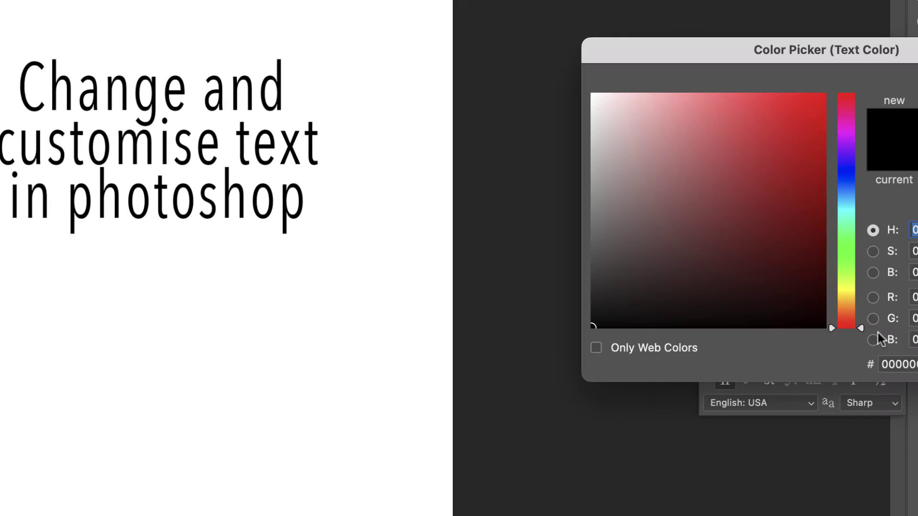
left_click(757, 131)
left_click(788, 193)
left_click(810, 123)
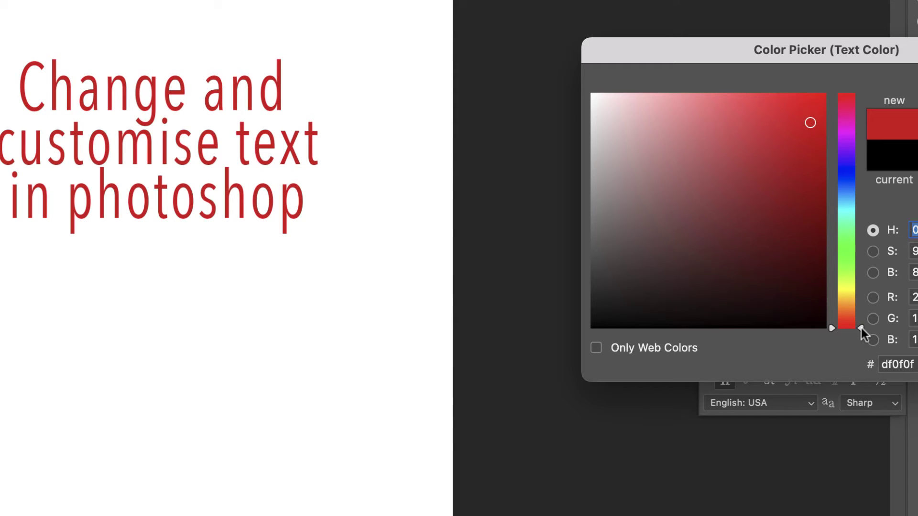
left_click_drag(862, 328, 864, 228)
left_click(731, 172)
left_click(660, 237)
left_click(772, 263)
left_click(711, 281)
left_click(679, 207)
left_click(649, 270)
left_click(893, 155)
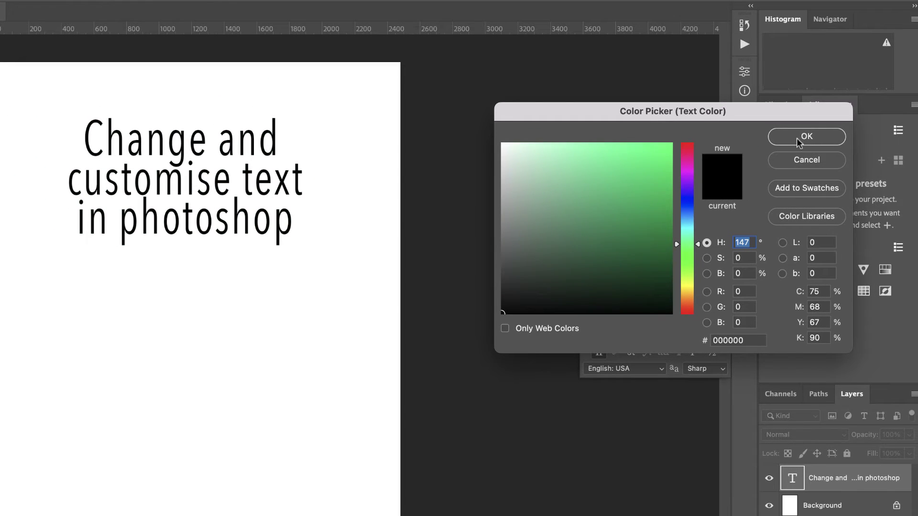
left_click(797, 140)
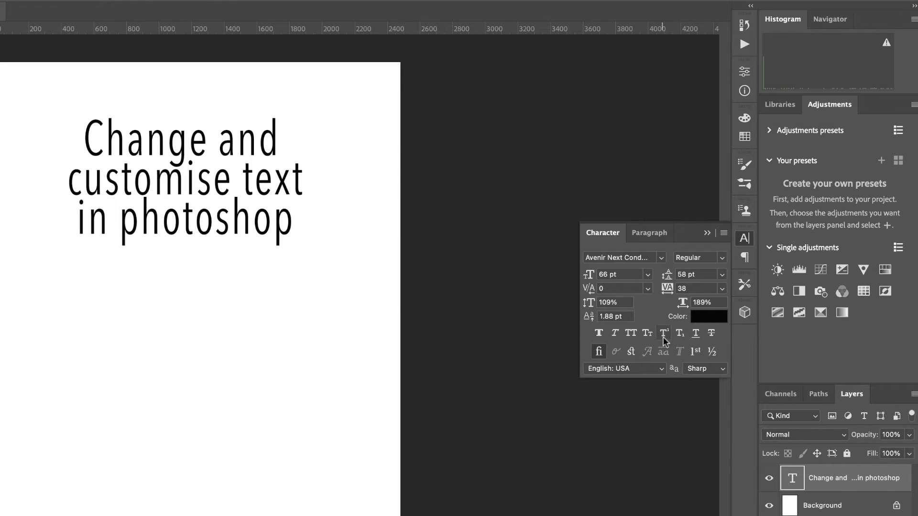
left_click(599, 334)
left_click(615, 333)
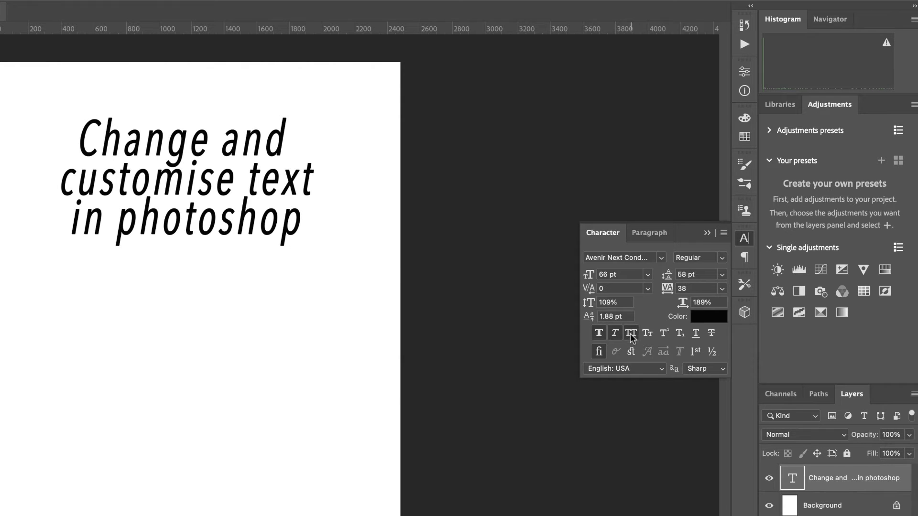
left_click(631, 333)
left_click(647, 334)
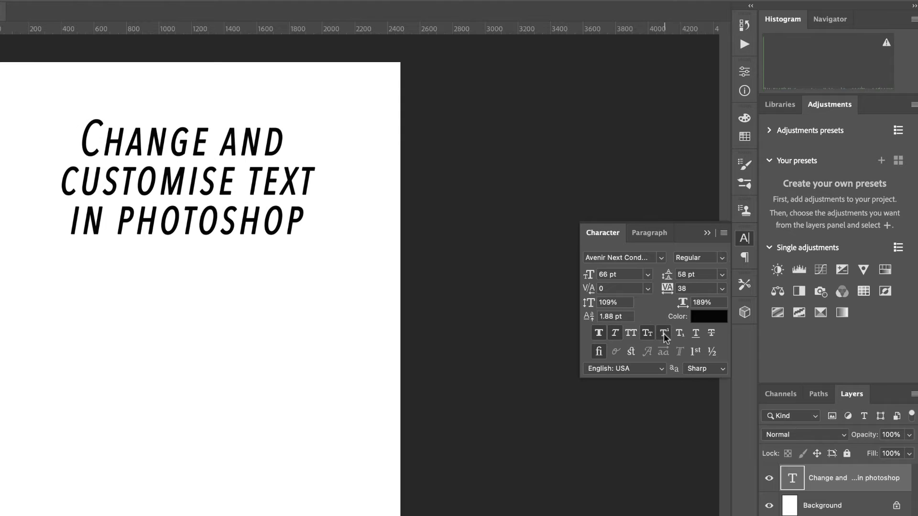
left_click(664, 334)
left_click(681, 335)
left_click(696, 335)
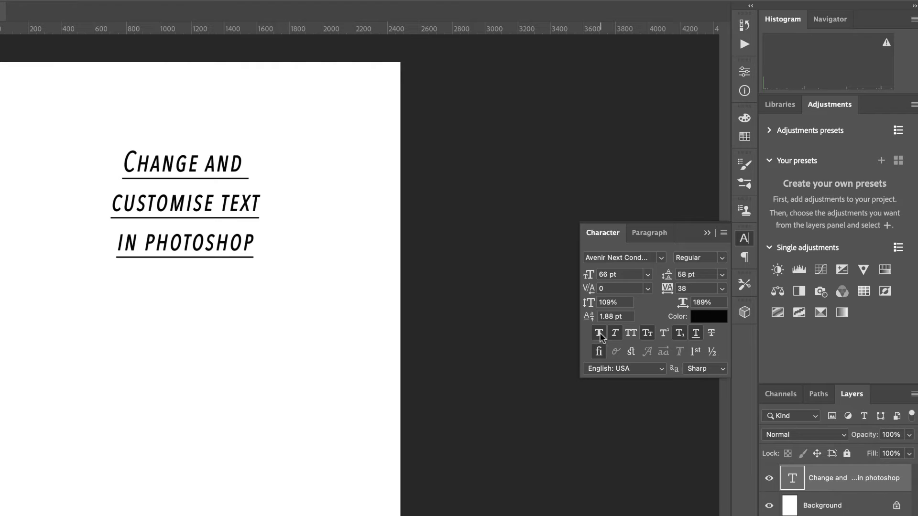
left_click(600, 333)
left_click(616, 333)
left_click(647, 333)
left_click(681, 334)
left_click(696, 334)
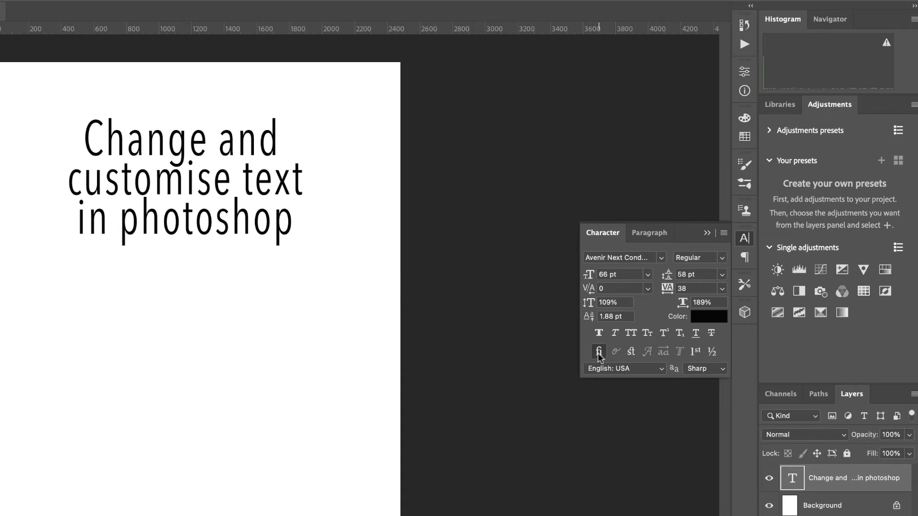
Turn off standard ligatures and switch the heading font to Impact.
left_click(599, 353)
left_click(661, 258)
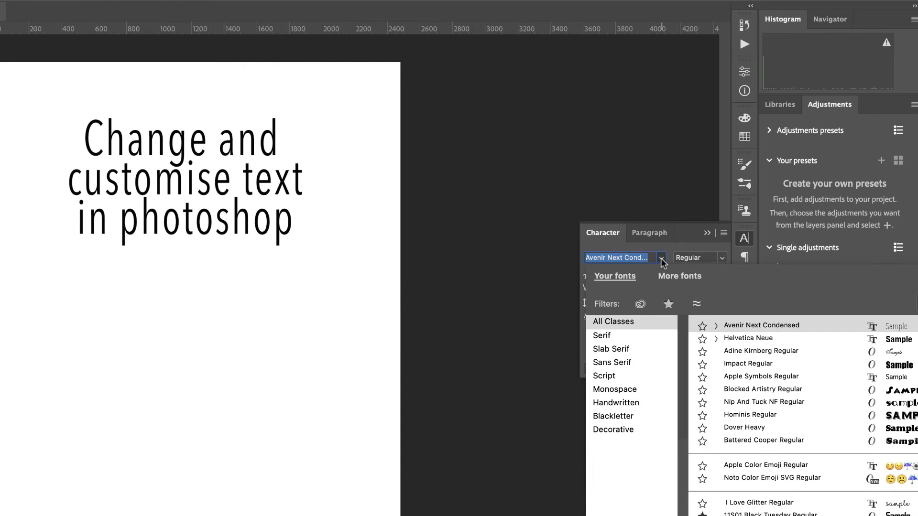
left_click(731, 366)
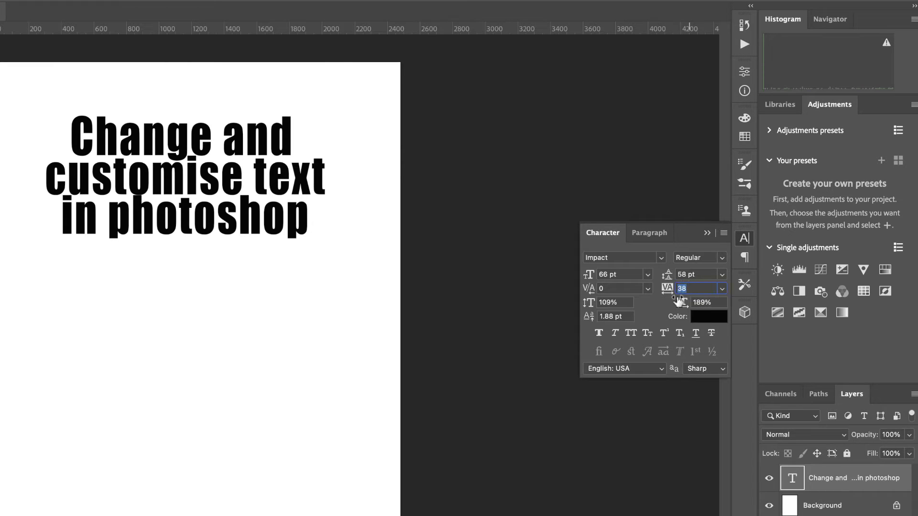
Raise the tracking to 138 and increase the line leading.
key("shift+Up")
key("shift+Up")
key("shift+Up")
key("shift+Up")
key("shift+Up")
key("shift+Up")
key("shift+Up")
key("shift+Up")
key("shift+Up")
key("shift+Up")
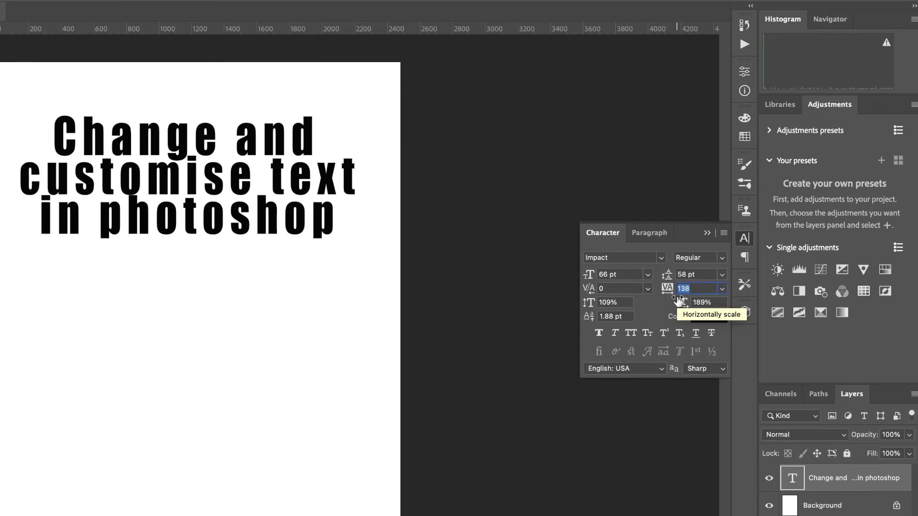
left_click(694, 274)
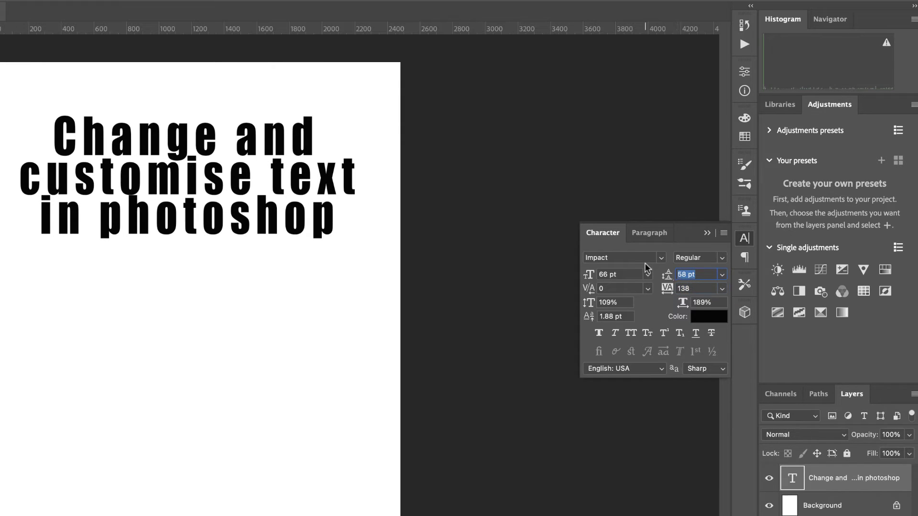
key("Up")
key("Up")
key("Up")
key("Up")
key("Up")
key("Up")
key("Up")
key("Up")
key("Up")
key("Up")
key("Up")
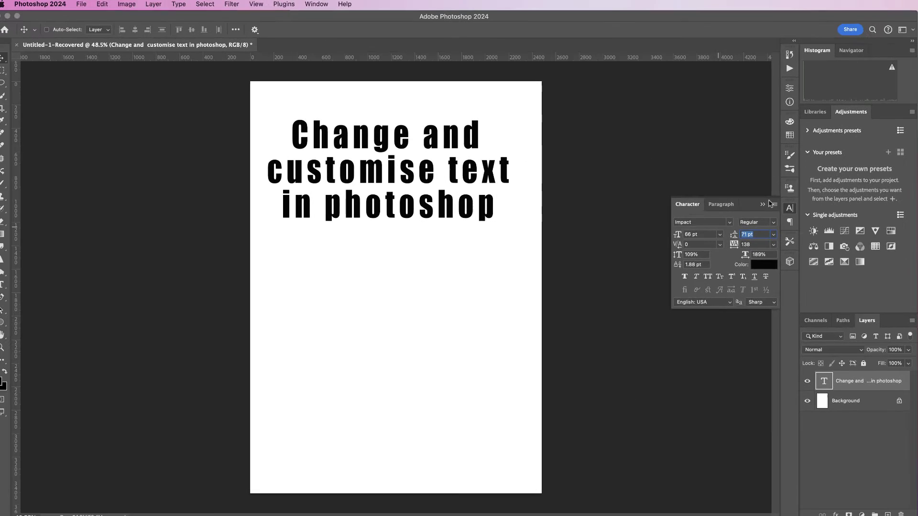
Select the whole canvas, align the heading to its horizontal centre, then deselect.
left_click(267, 252)
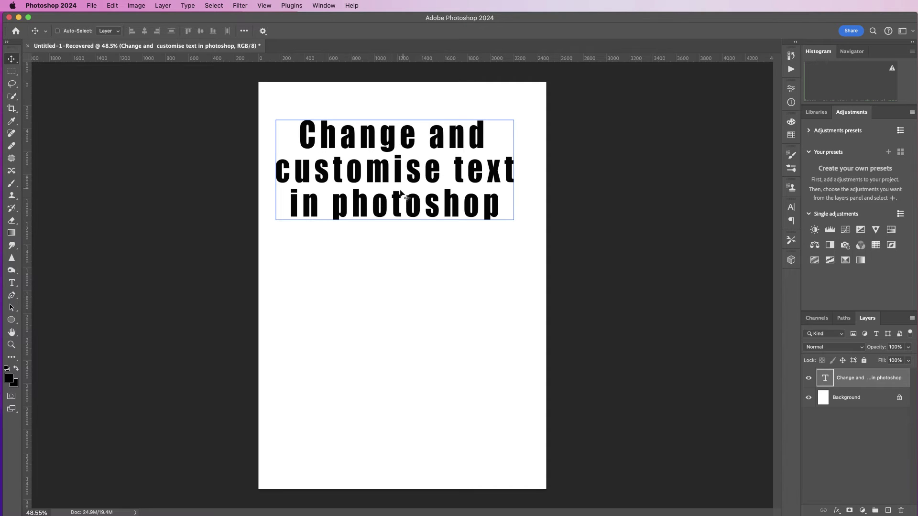
left_click(214, 5)
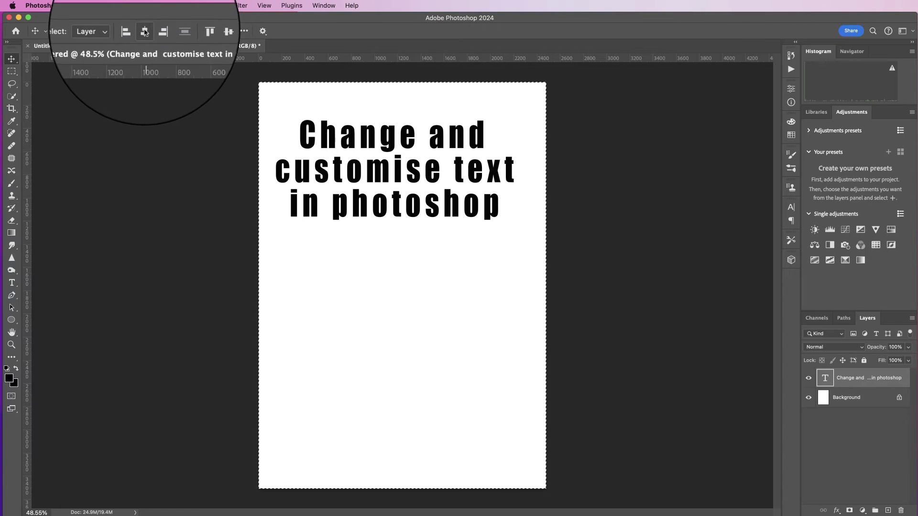
left_click(145, 32)
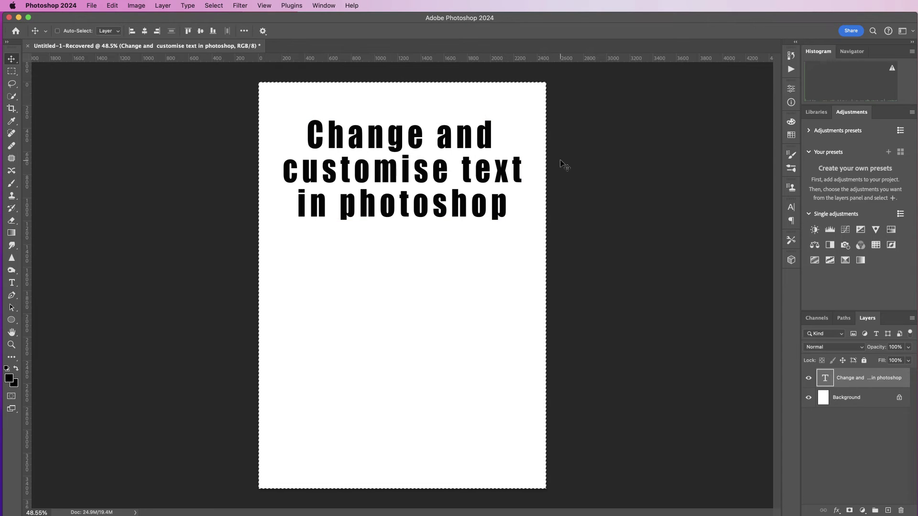
left_click(212, 5)
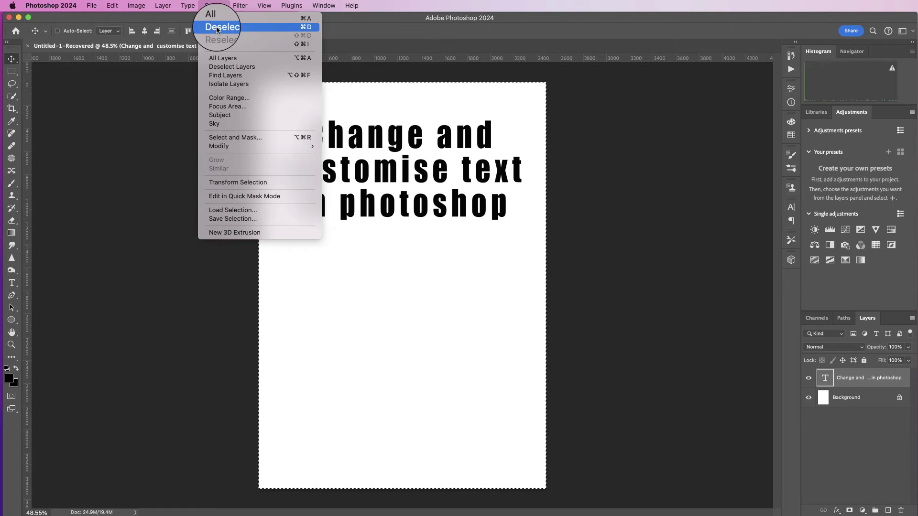
left_click(216, 27)
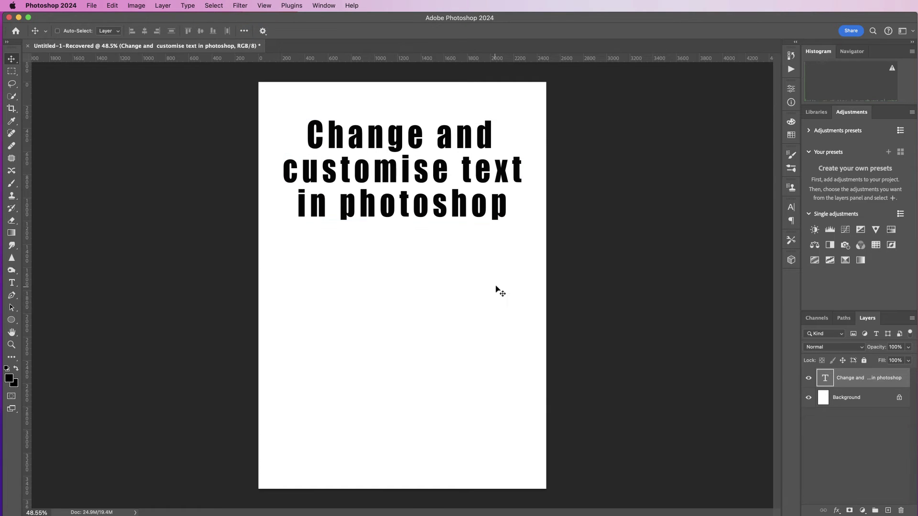
Free-transform the heading, rotating by hand, then entering 90°, 180° and finally 10°.
scroll(506, 228, "up", 6)
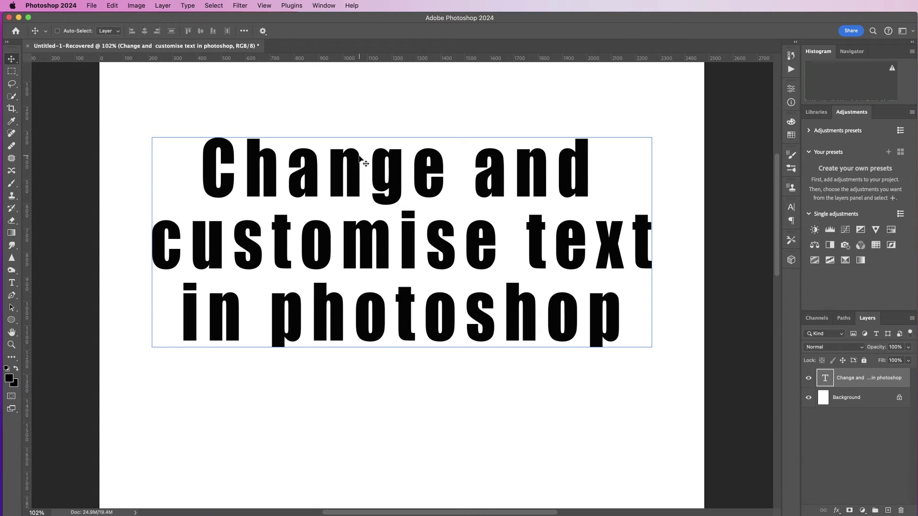
key("super+t")
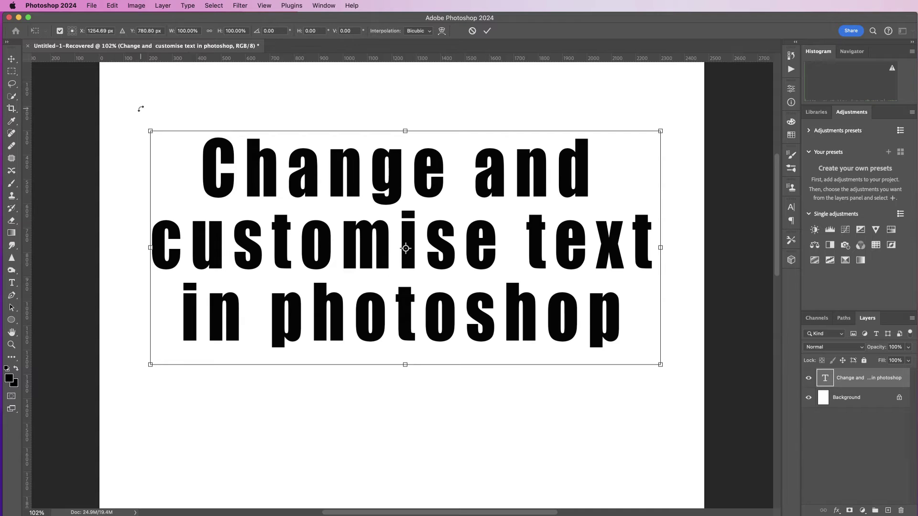
left_click_drag(140, 107, 261, 172)
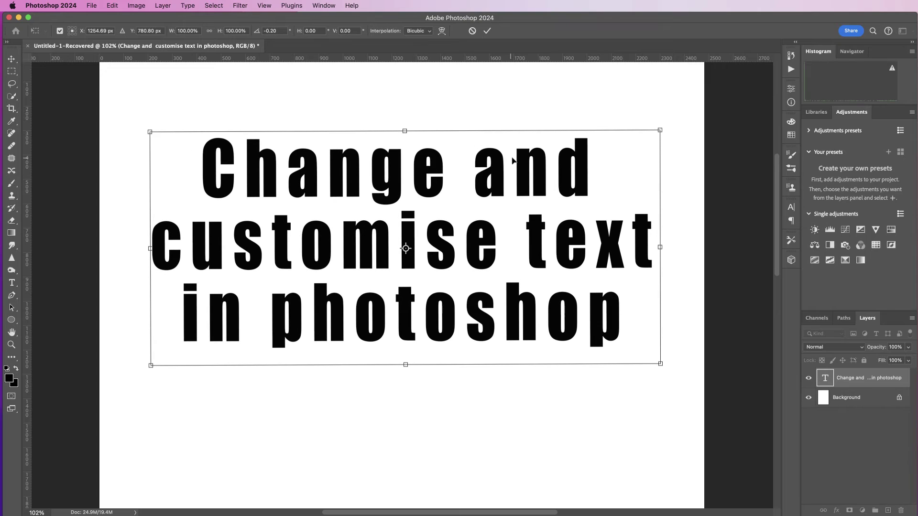
double_click(279, 30)
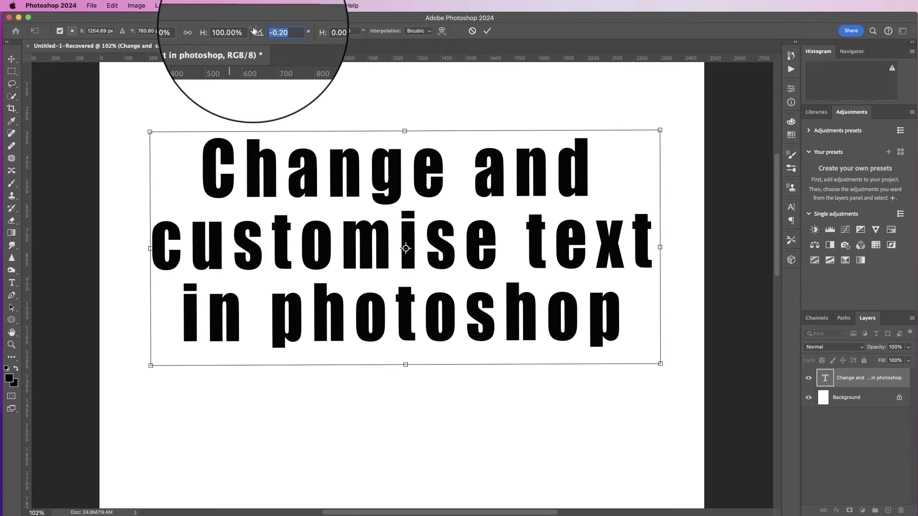
type("90")
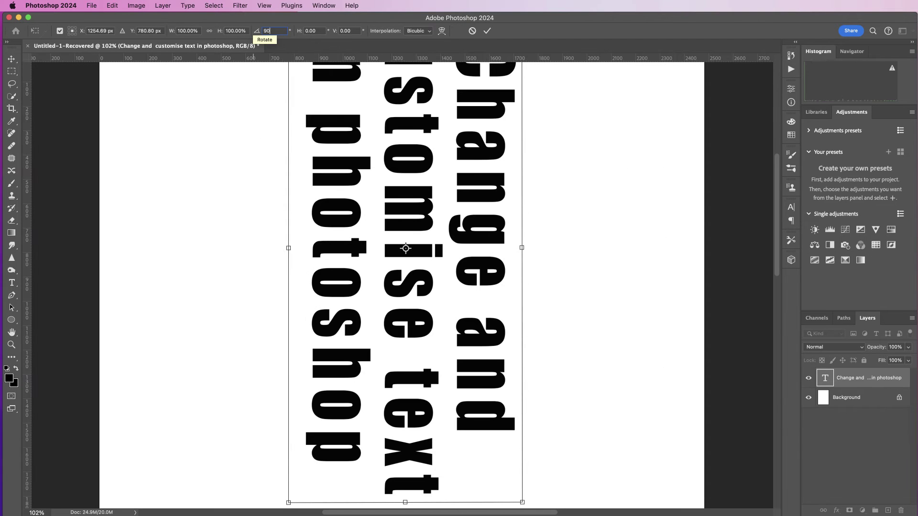
key("BackSpace")
key("BackSpace")
type("180")
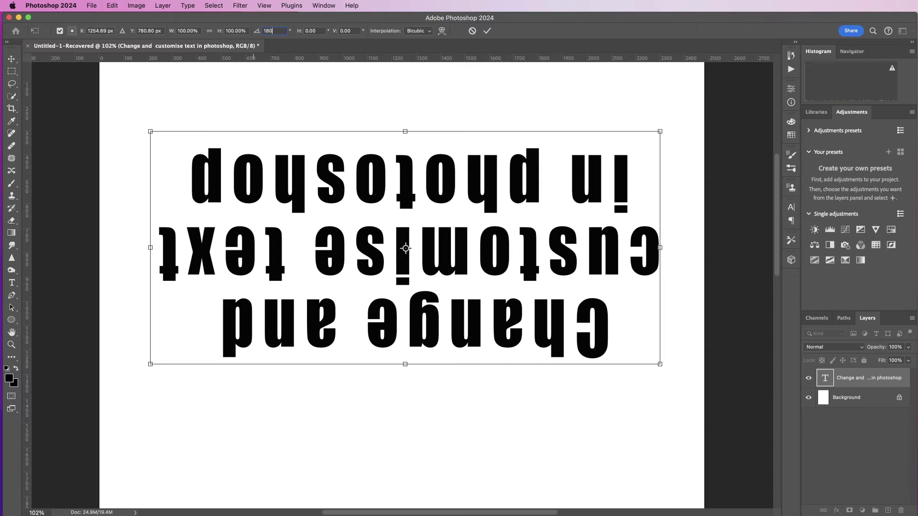
key("BackSpace")
key("BackSpace")
key("BackSpace")
type("1")
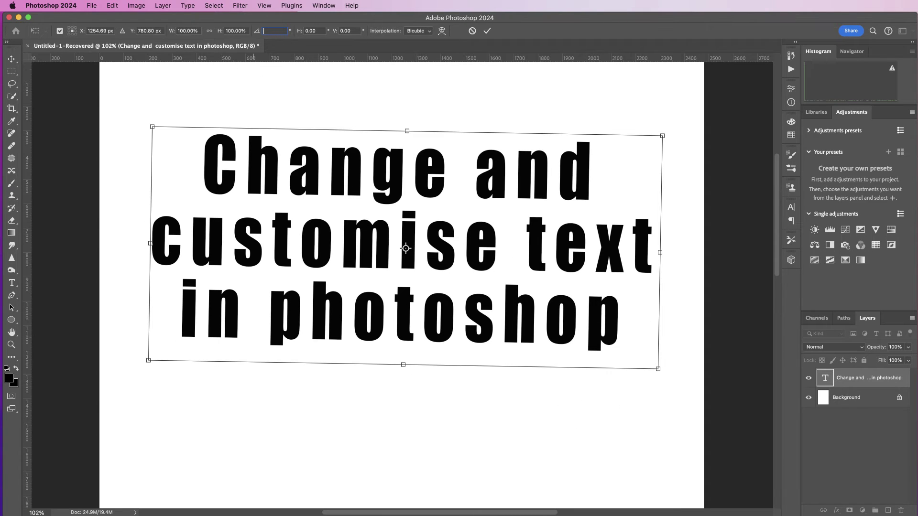
type("0")
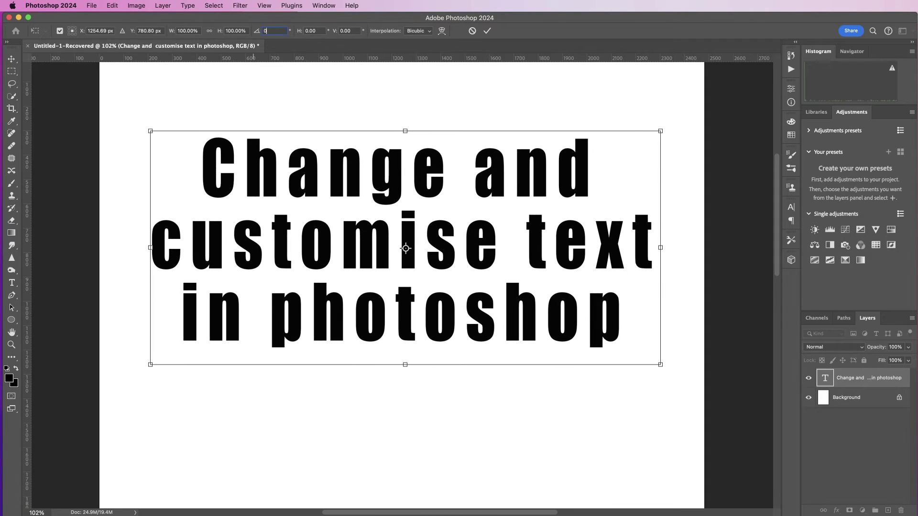
Commit the rotation and enable a Stroke effect in the text layer's Layer Style.
left_click(487, 32)
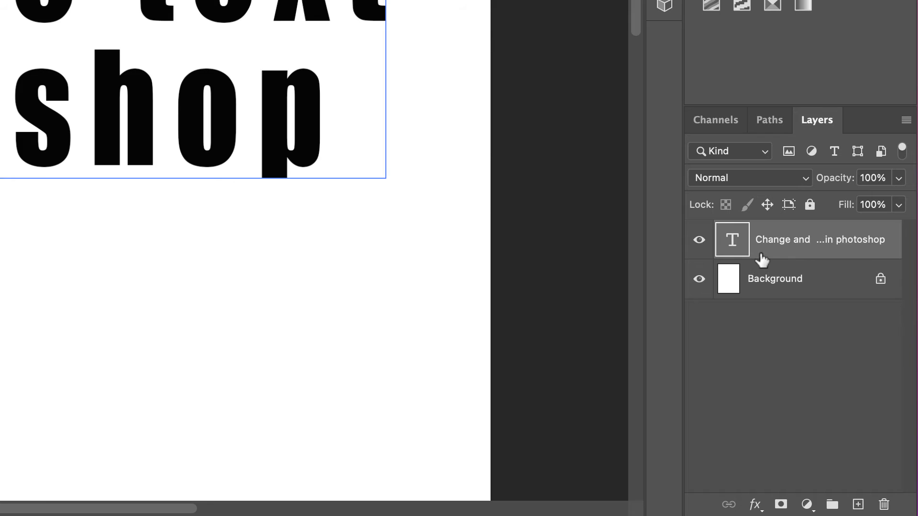
double_click(765, 260)
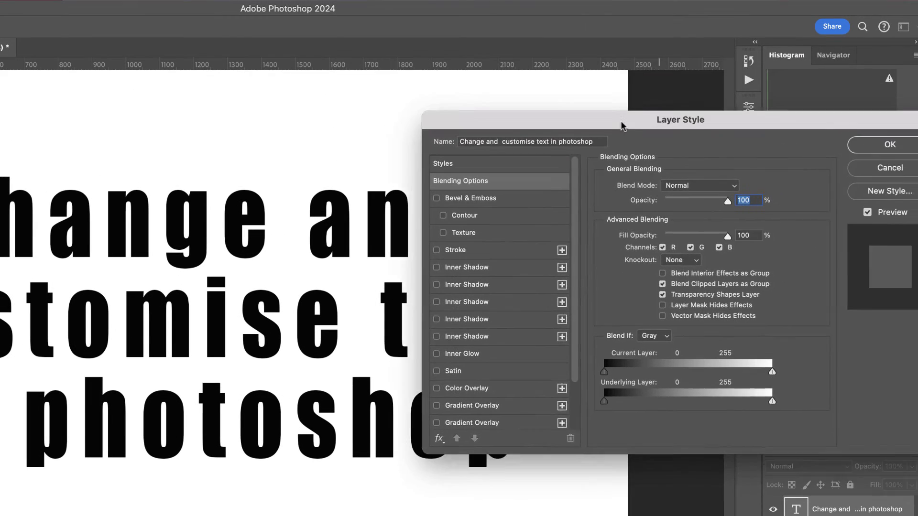
left_click_drag(621, 120, 583, 20)
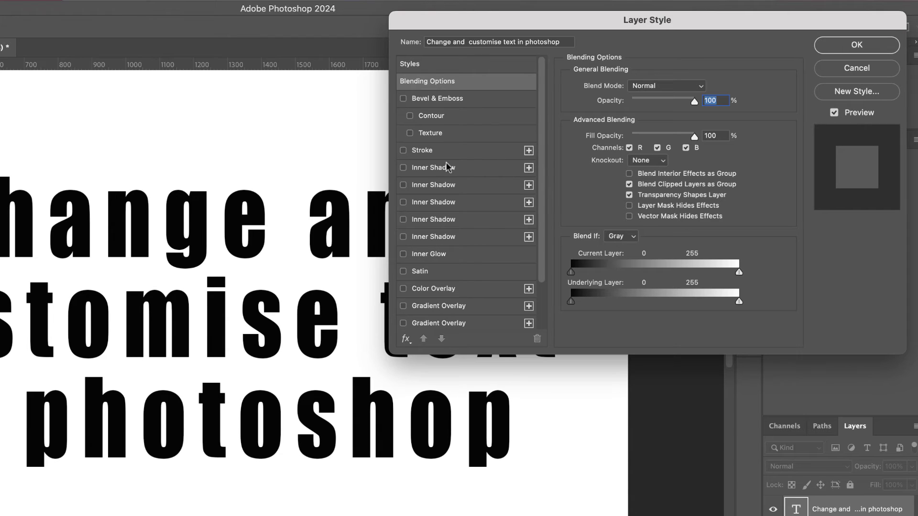
left_click(403, 150)
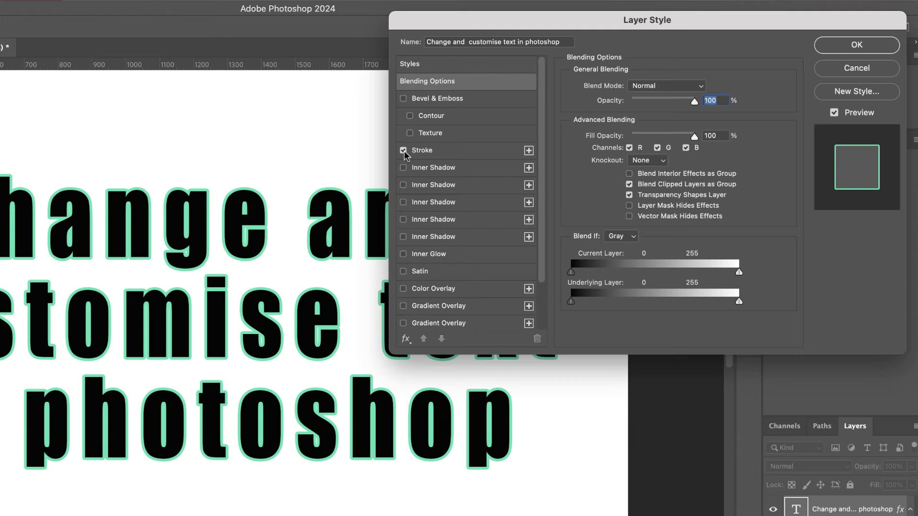
Adjust the stroke size, set its position to Center, and lower opacity to 27.
left_click(469, 151)
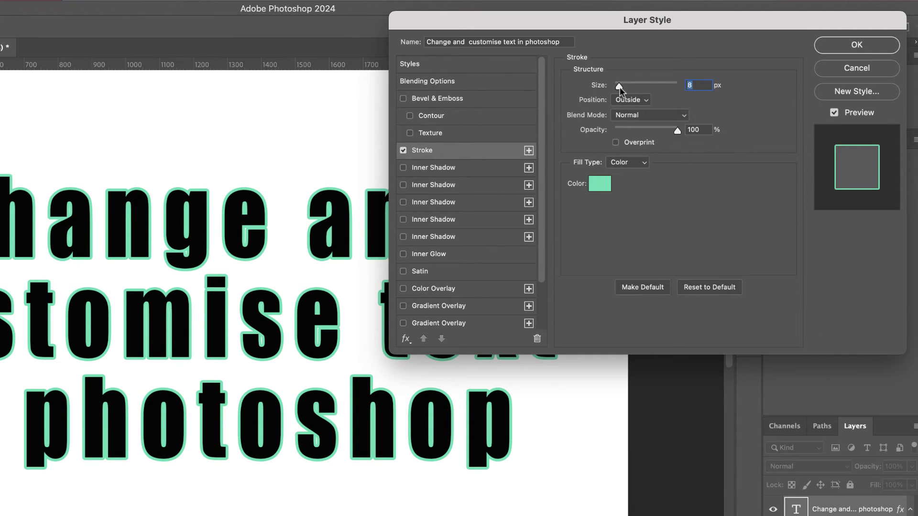
mouse_move(619, 87)
left_mouse_down()
mouse_move(628, 84)
mouse_move(618, 85)
left_mouse_up()
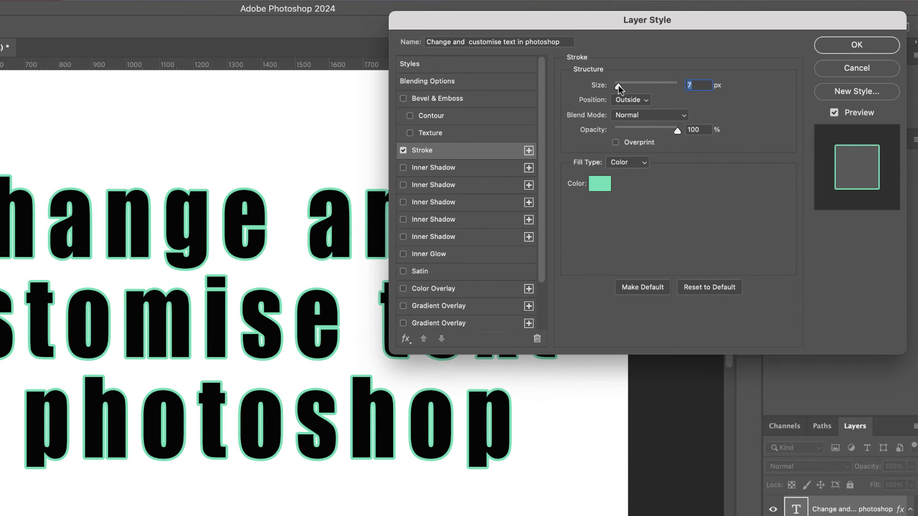
left_click(647, 100)
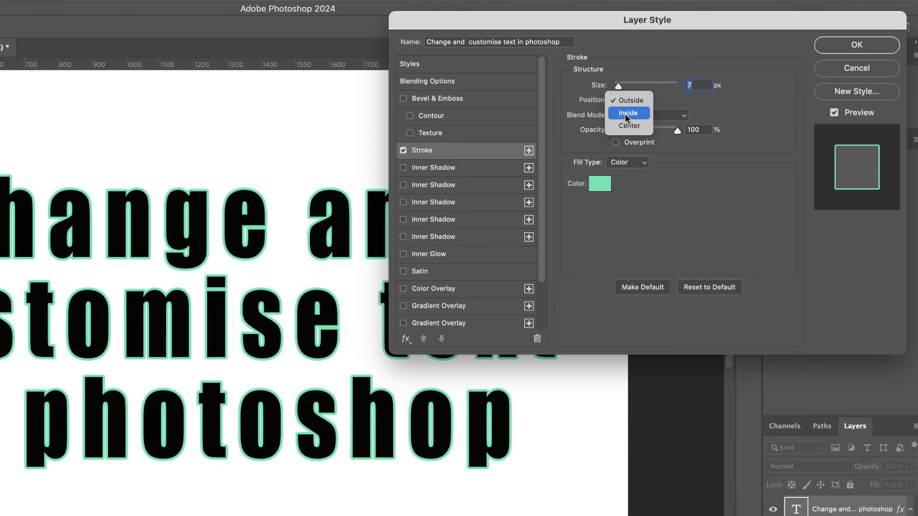
left_click(625, 114)
left_click(648, 100)
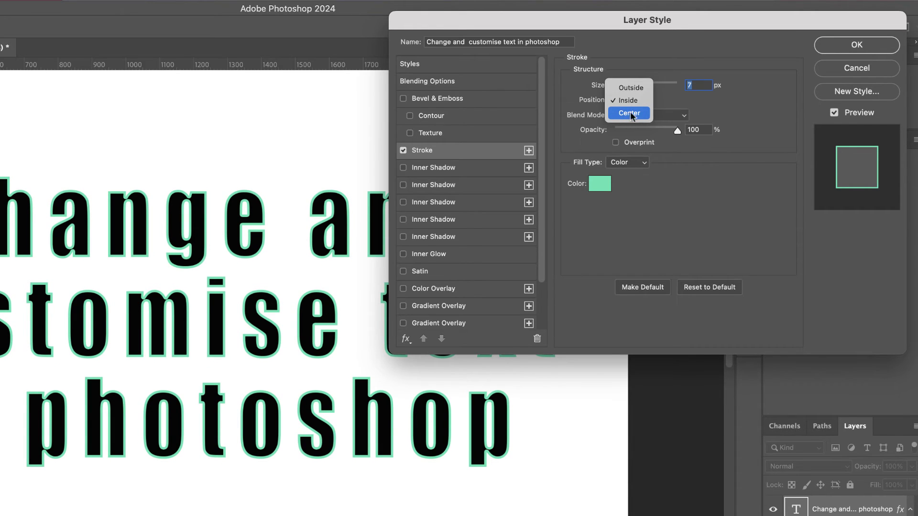
left_click(629, 112)
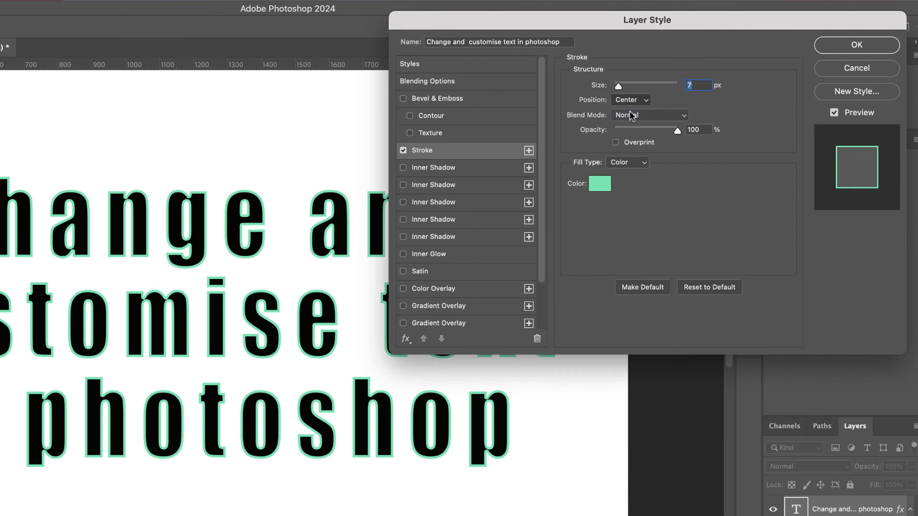
left_click(685, 115)
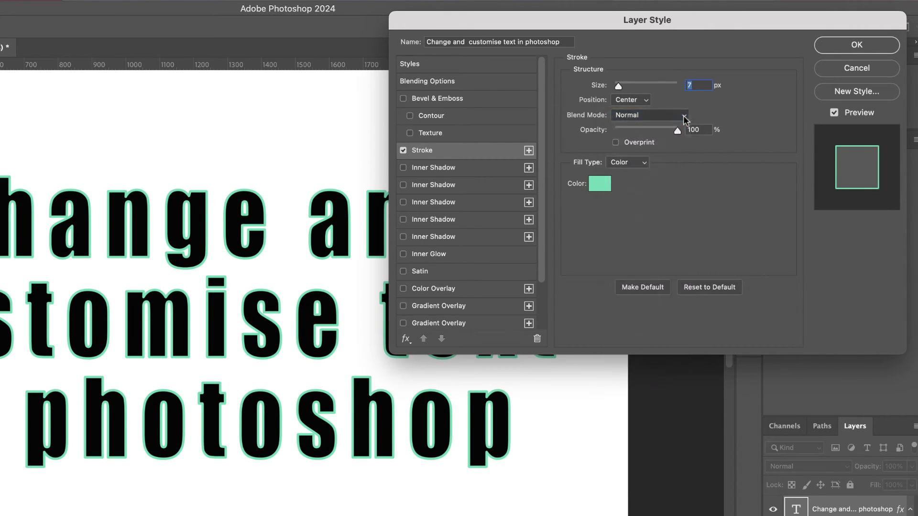
mouse_move(671, 130)
left_mouse_down()
mouse_move(630, 134)
mouse_move(680, 131)
left_mouse_up()
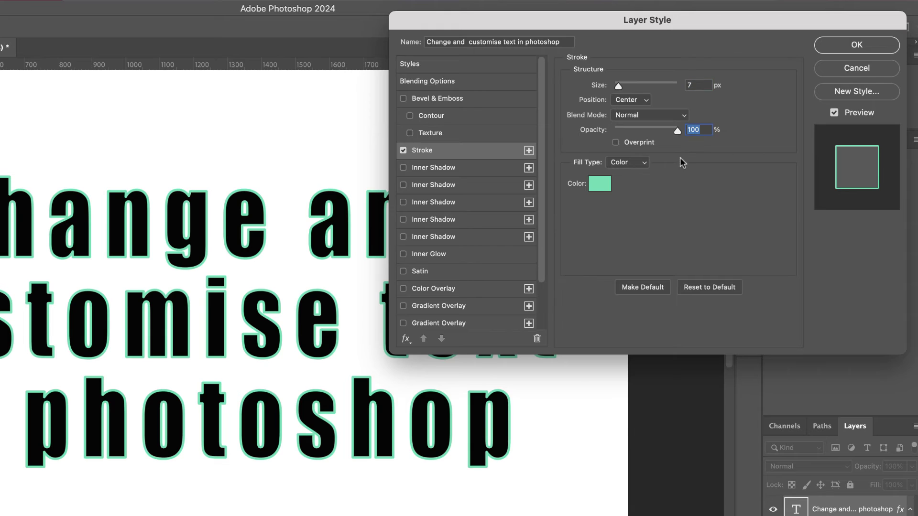
Change the stroke colour from green to light purple (9a9af8).
left_click(595, 188)
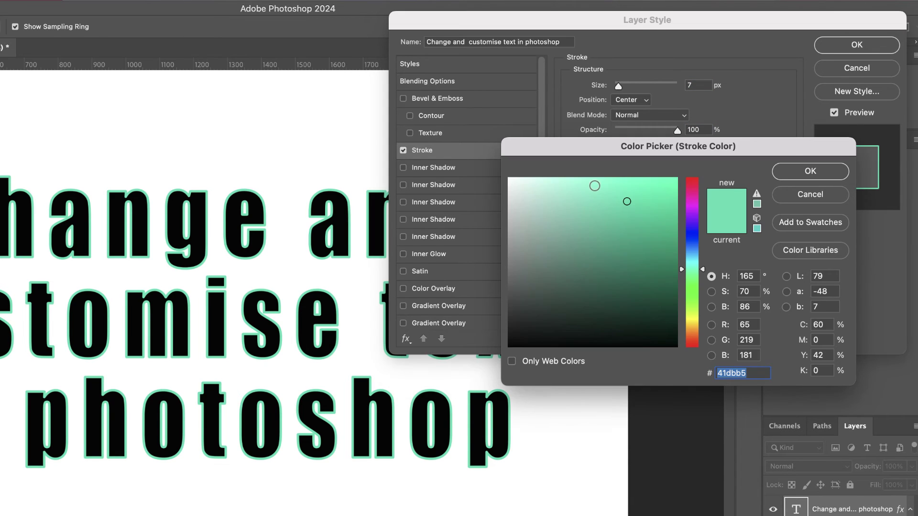
left_click(606, 230)
left_click(657, 238)
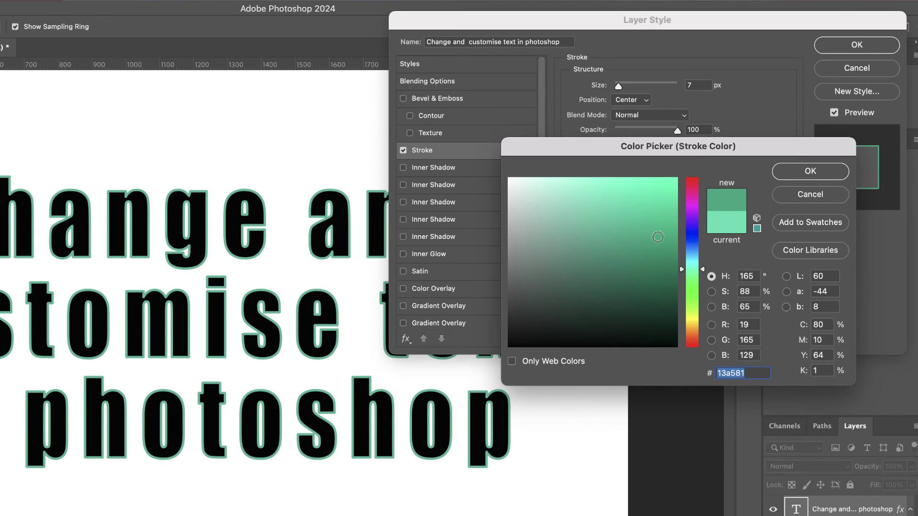
left_click(583, 271)
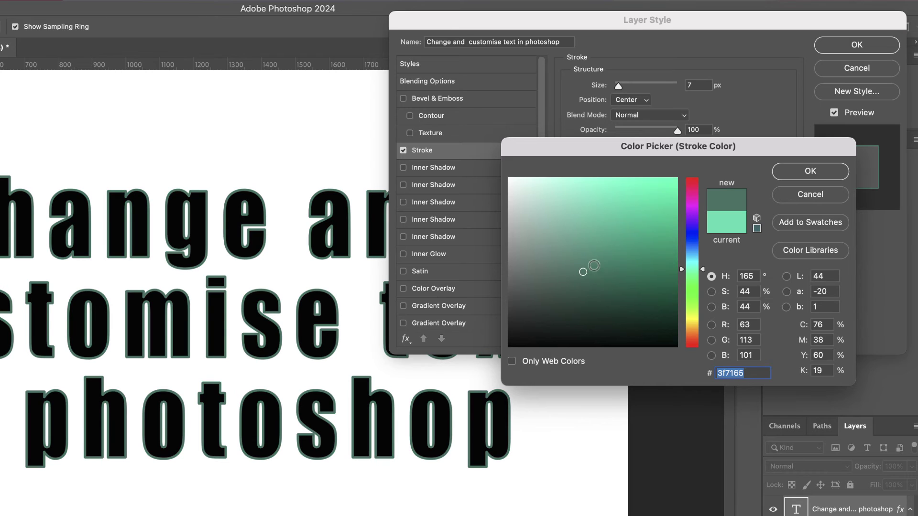
left_click_drag(702, 273, 702, 229)
left_click(617, 198)
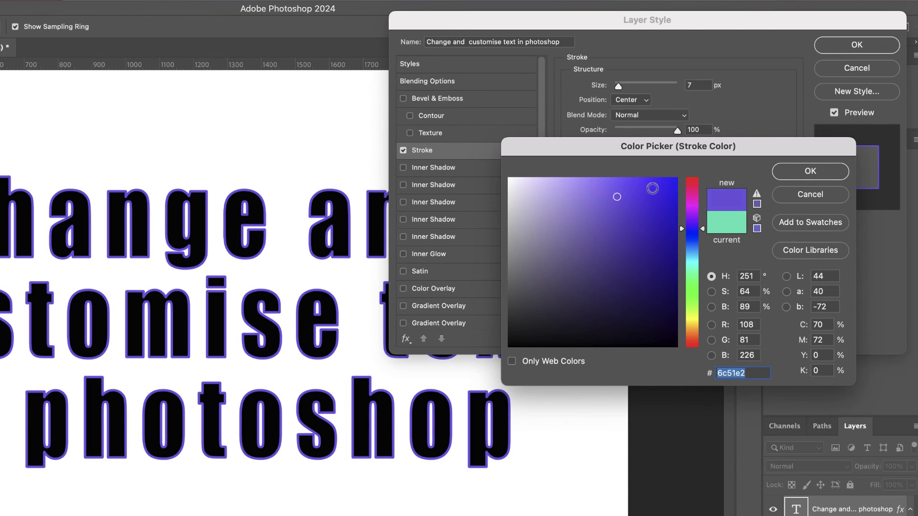
left_click(660, 188)
mouse_move(660, 188)
left_mouse_down()
mouse_move(674, 187)
mouse_move(573, 187)
left_mouse_up()
left_click(794, 171)
scroll(537, 200, "down", 3)
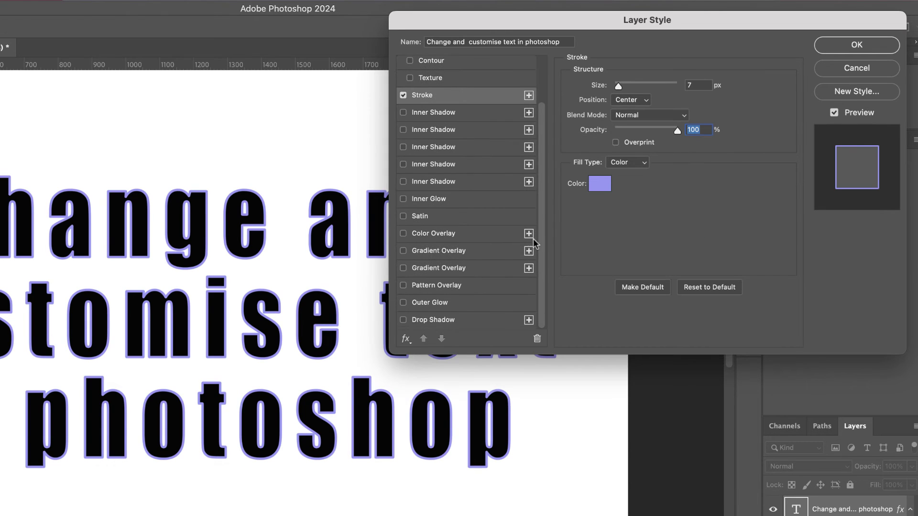
Add a #111111 drop shadow: 100% opacity, 16 px distance, 20% spread, 16 px size.
left_click(403, 320)
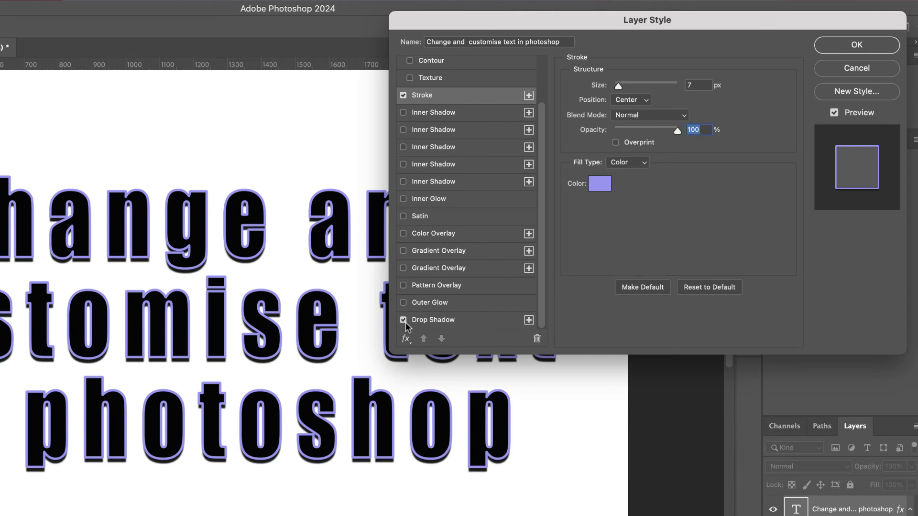
left_click(486, 321)
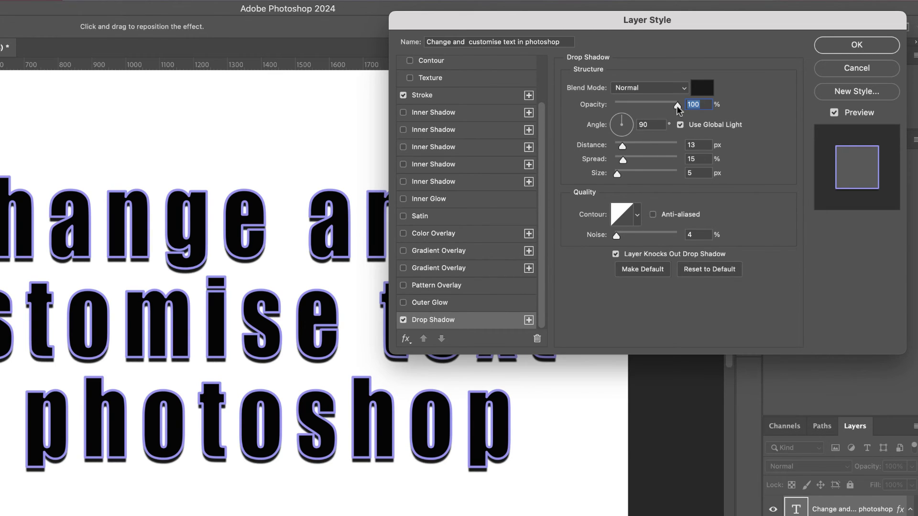
mouse_move(676, 105)
left_mouse_down()
mouse_move(635, 108)
mouse_move(683, 108)
left_mouse_up()
left_click(703, 90)
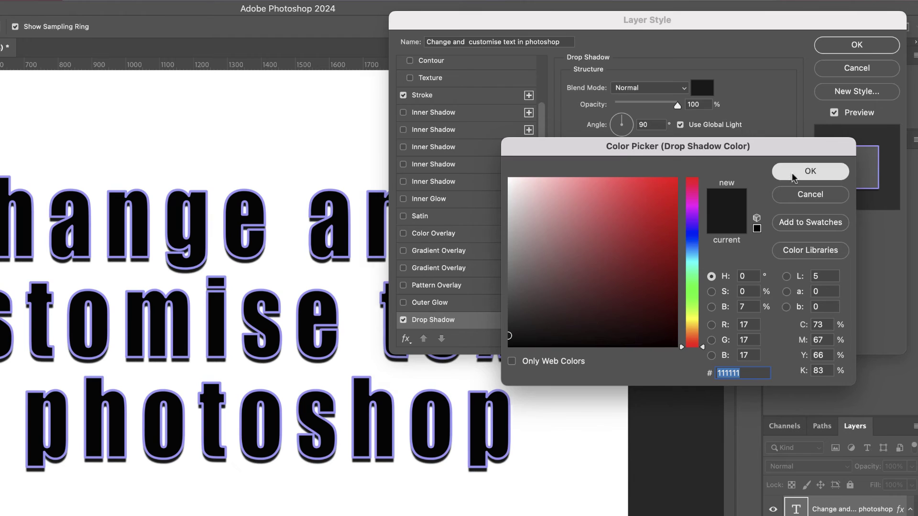
left_click(809, 171)
left_click_drag(621, 145, 621, 170)
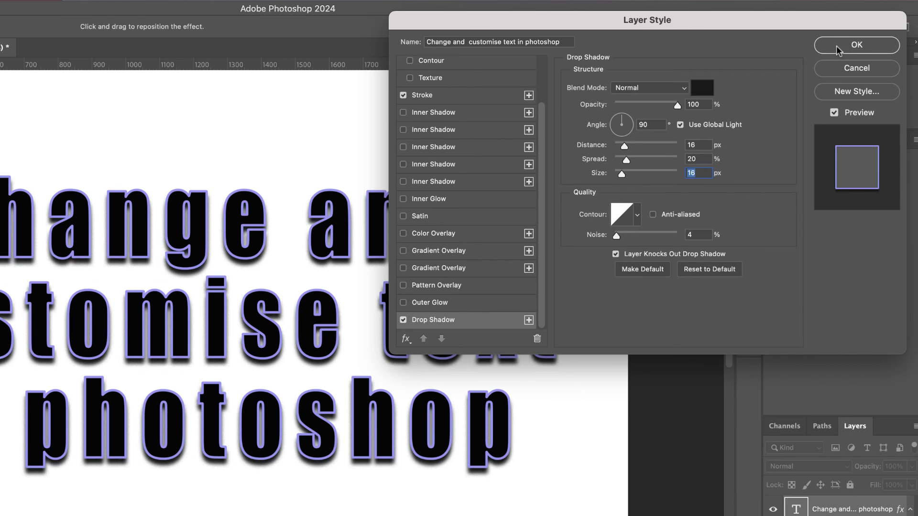
left_click(856, 45)
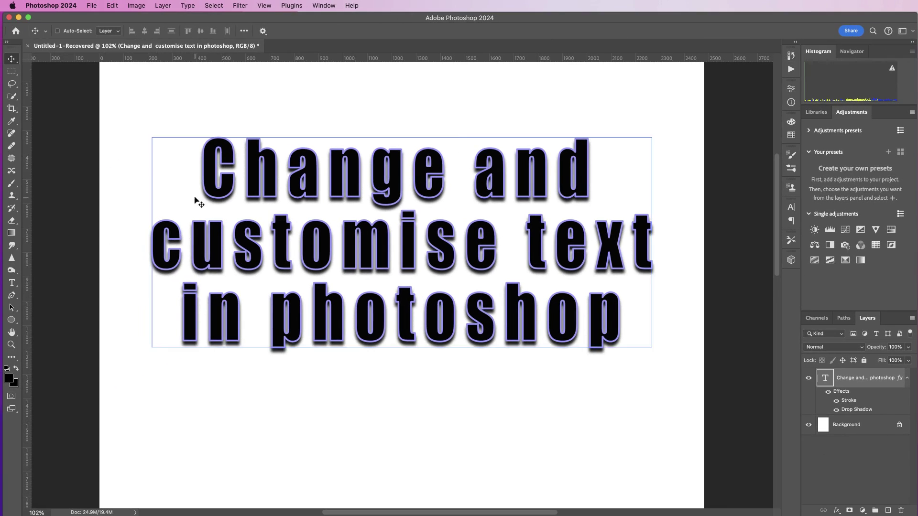
Left-align the three lines of heading text after trying right and centre alignment.
left_click(11, 282)
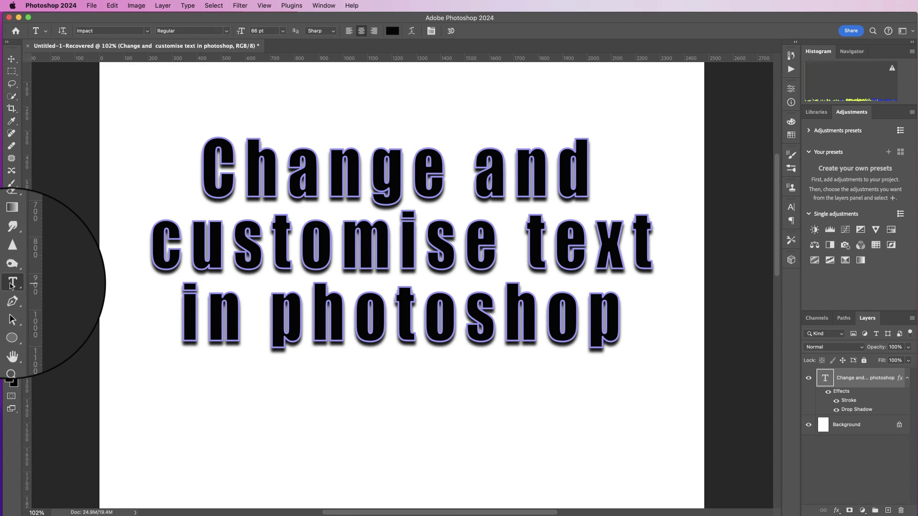
left_click(349, 32)
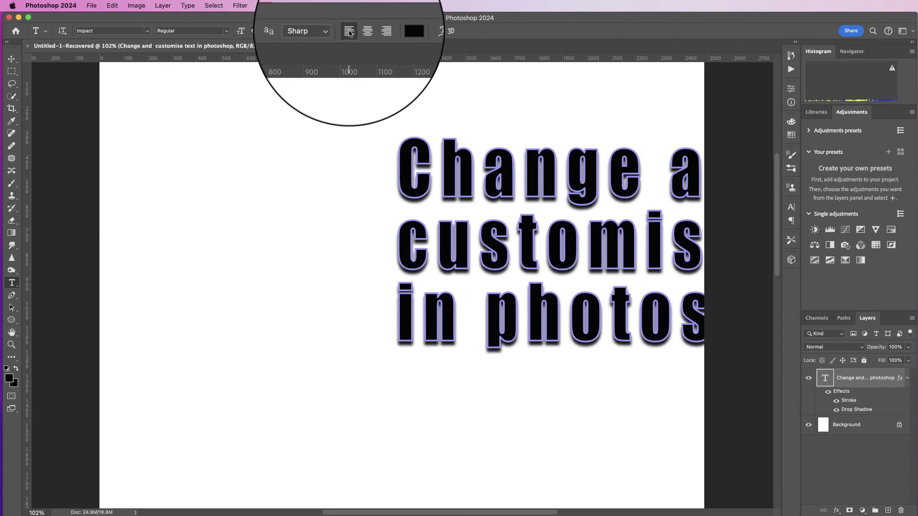
left_click(374, 31)
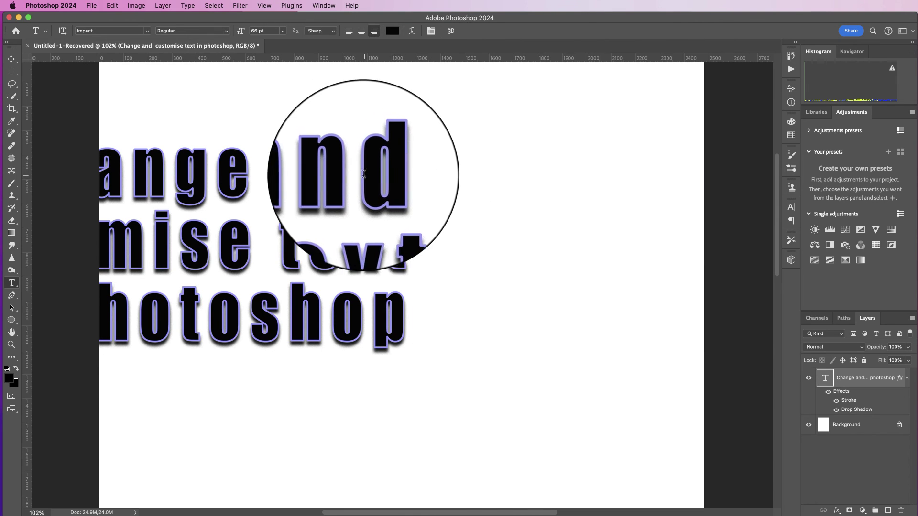
left_click(361, 31)
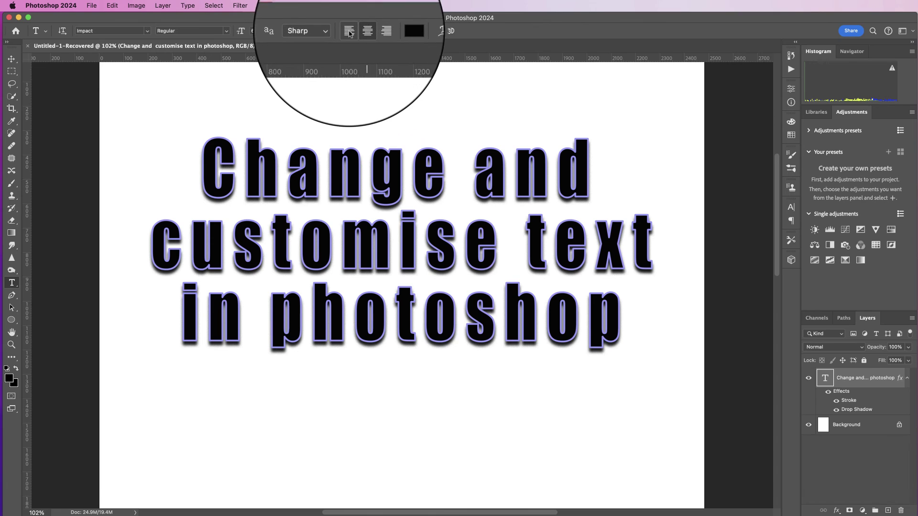
left_click(350, 32)
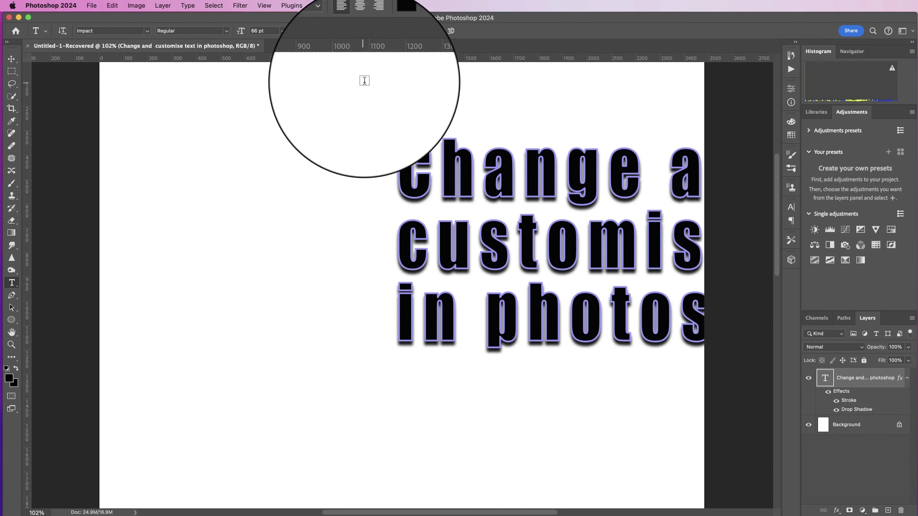
Move the text block left and centre it horizontally on the whole page.
left_click(11, 59)
left_click_drag(504, 205, 303, 177)
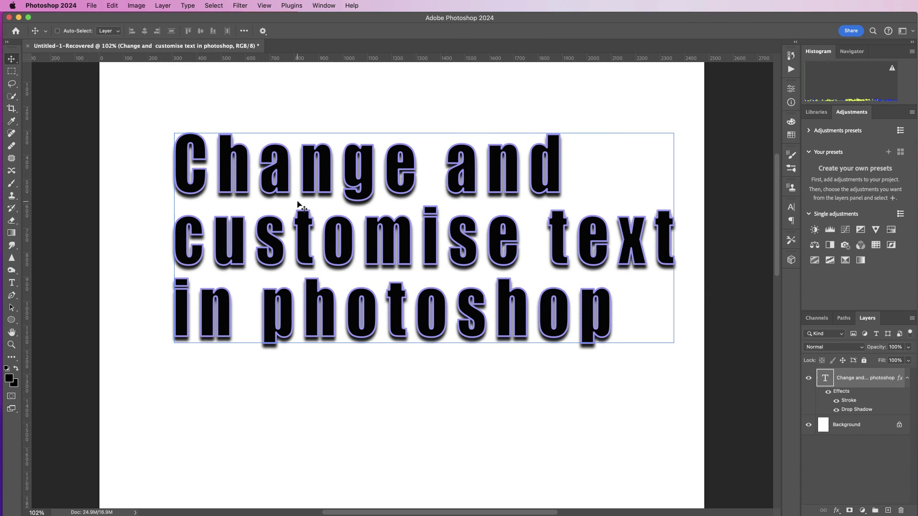
left_click(214, 5)
left_click(213, 19)
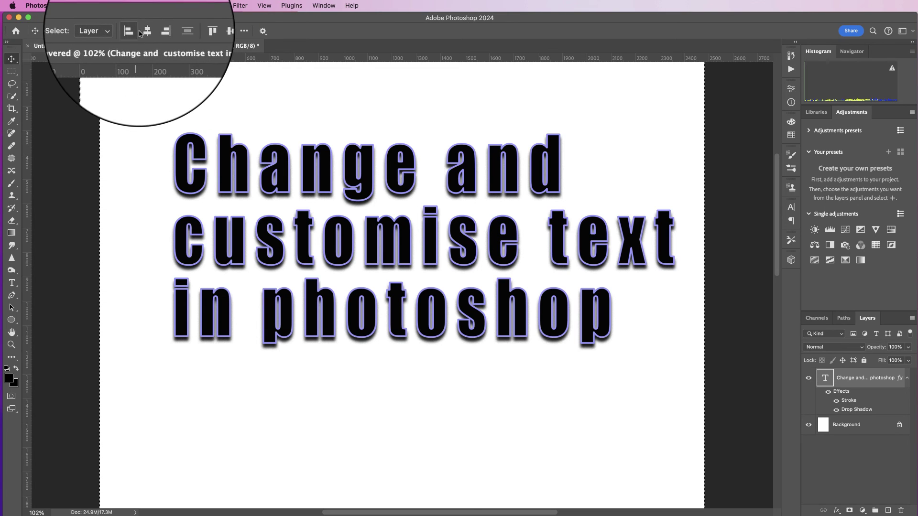
left_click(145, 31)
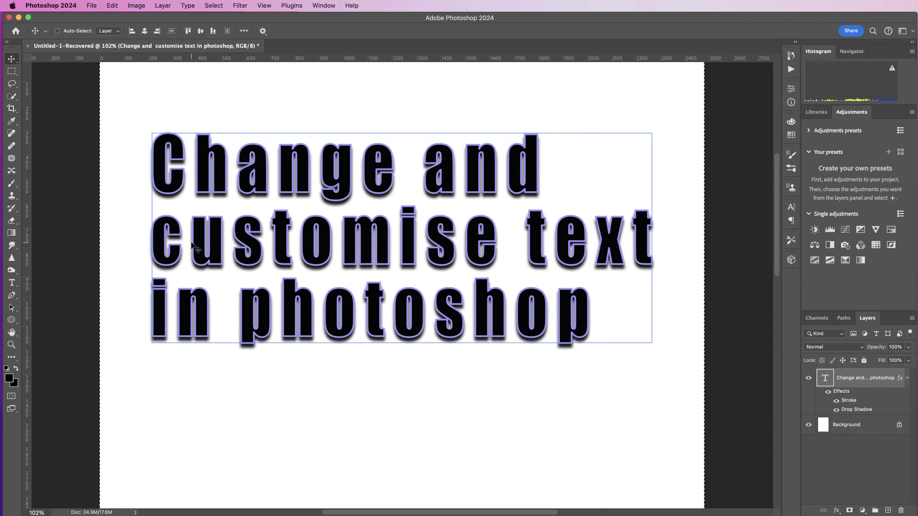
Deselect the canvas and place the text cursor at the word 'text' in the heading.
left_click(214, 5)
left_click(221, 27)
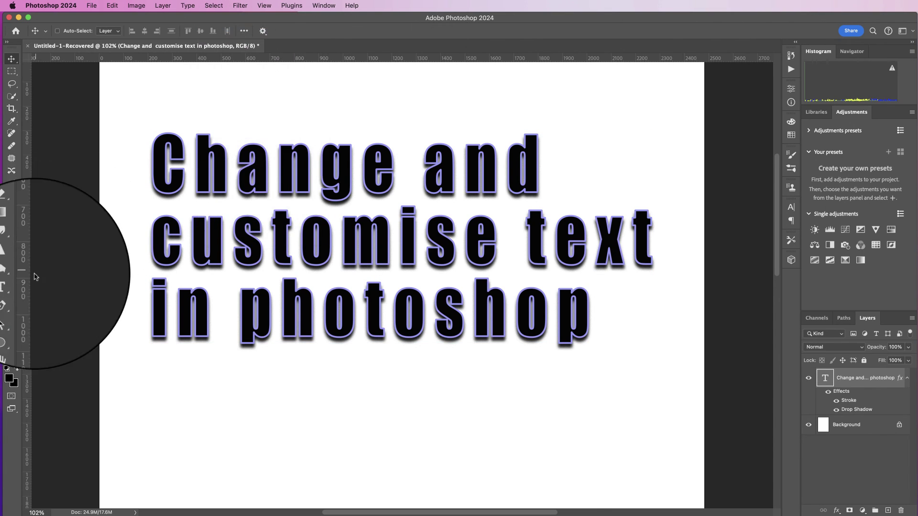
left_click(11, 283)
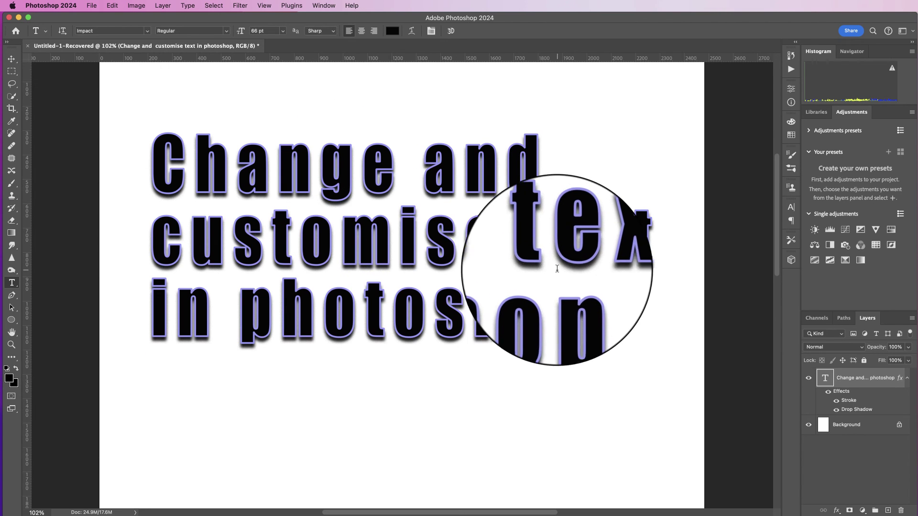
left_click(546, 248)
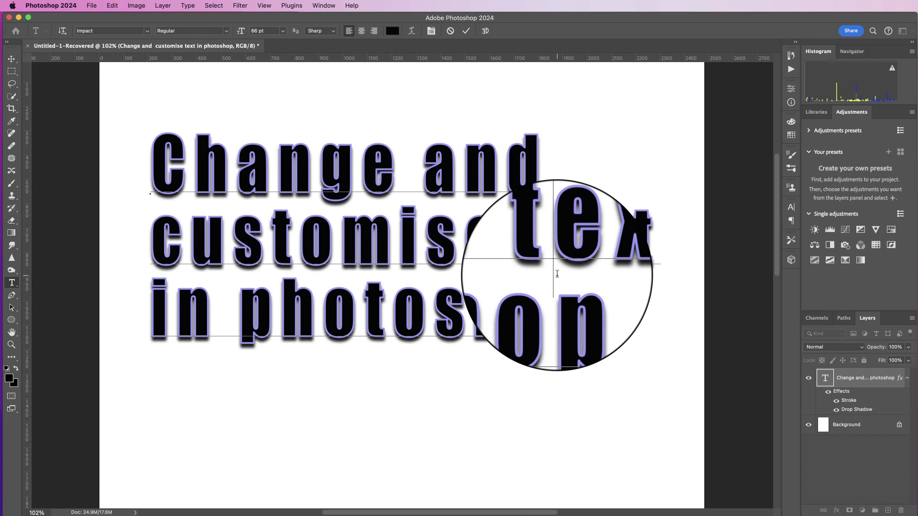
Retype the 't' of 'text', commit the edit and fit the A4 page on screen.
key("BackSpace")
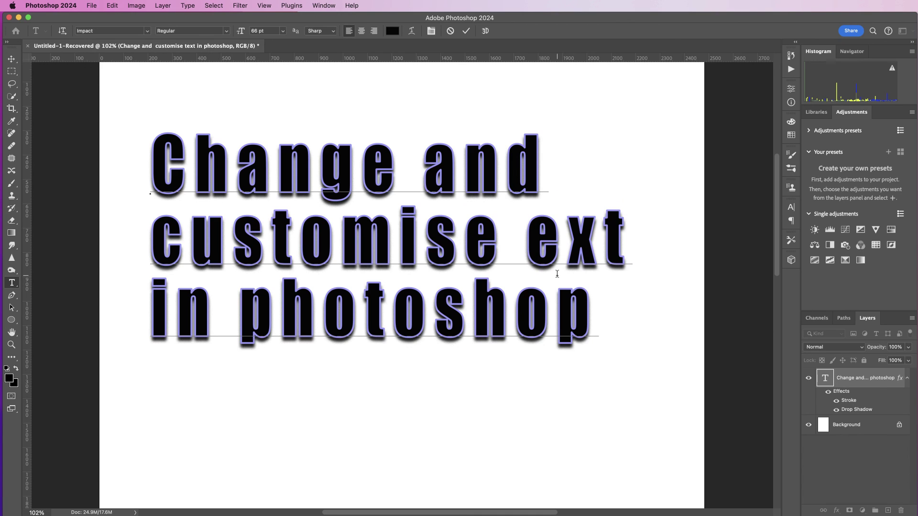
type("t")
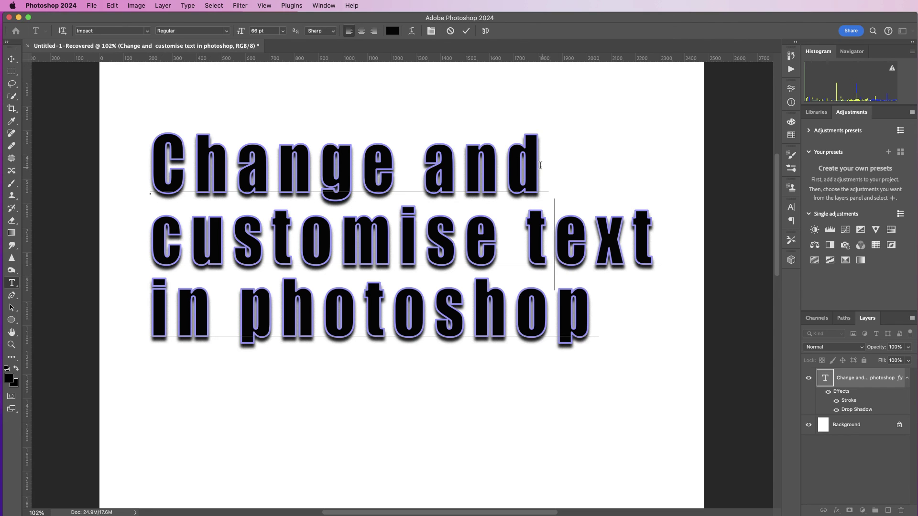
left_click(466, 32)
key("super+0")
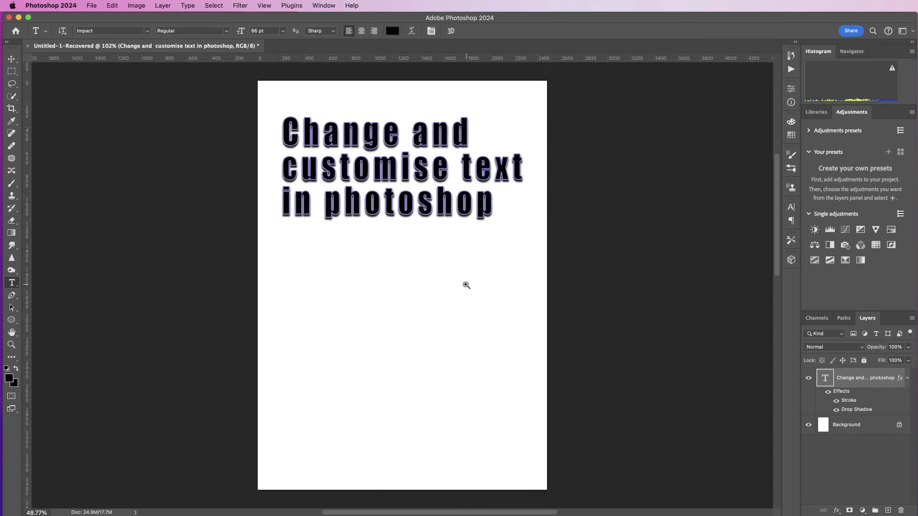